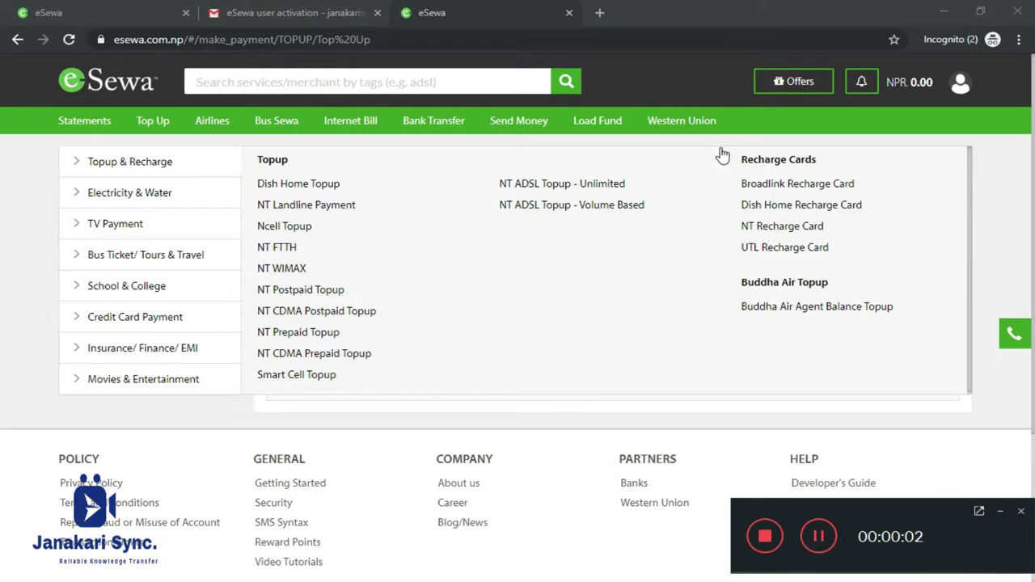
Open the Topup & Recharge form and focus the Topup Number field.
click(1000, 511)
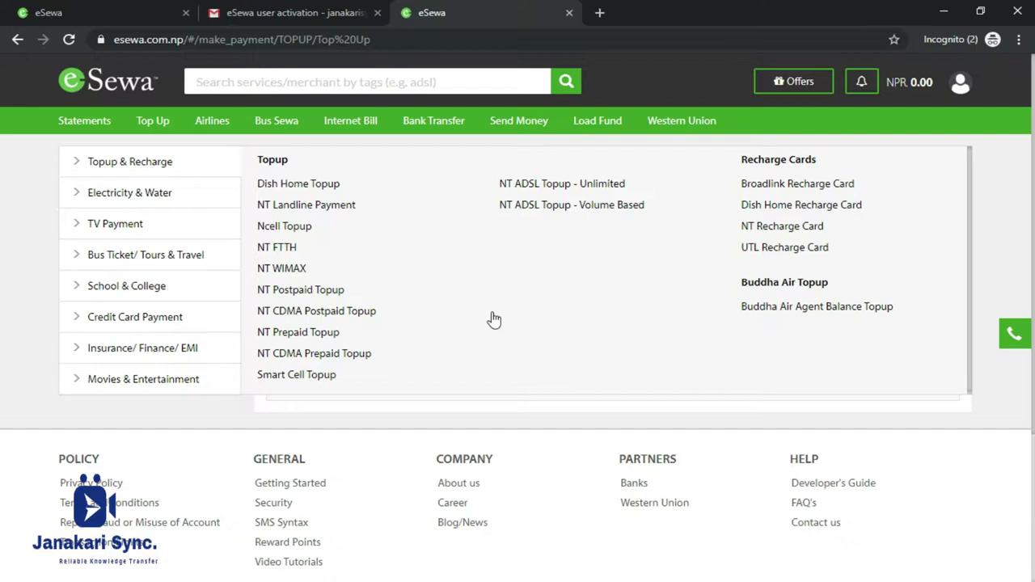
click(127, 161)
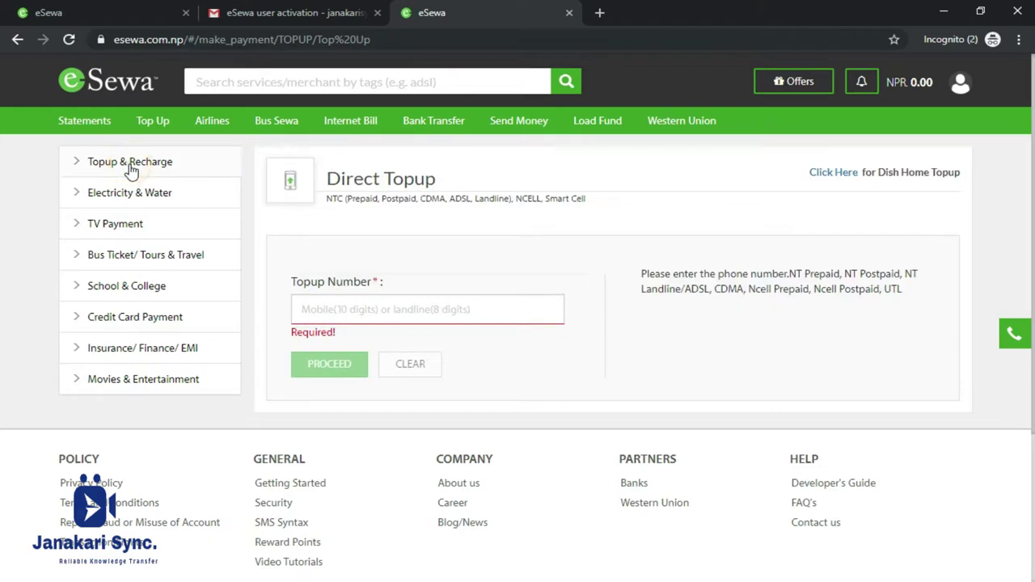
click(386, 302)
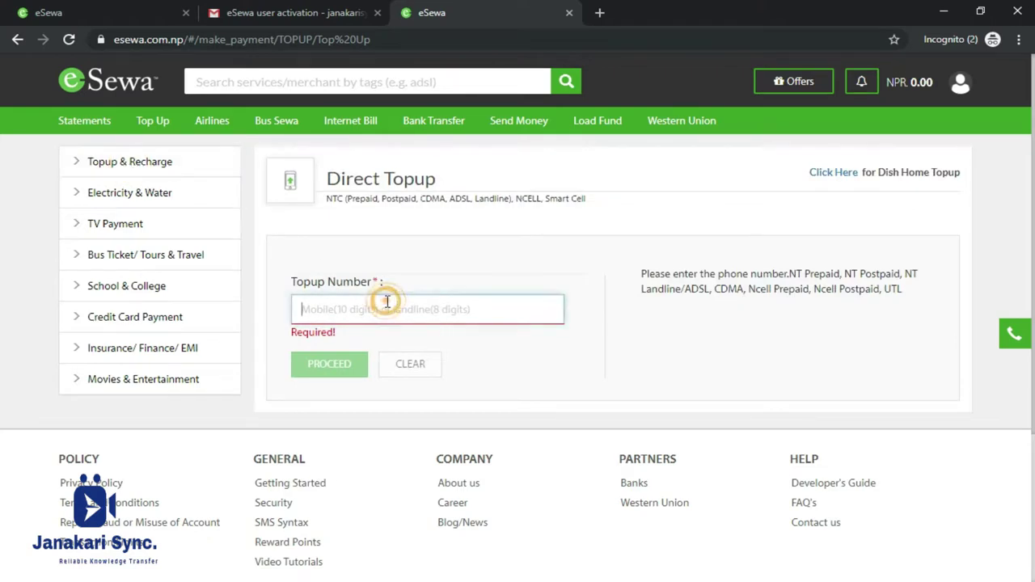
Highlight Prepaid, Postpaid, Landline and the supported networks list, then show the Electricity & Water billers.
double_click(353, 199)
double_click(397, 199)
click(461, 199)
double_click(495, 198)
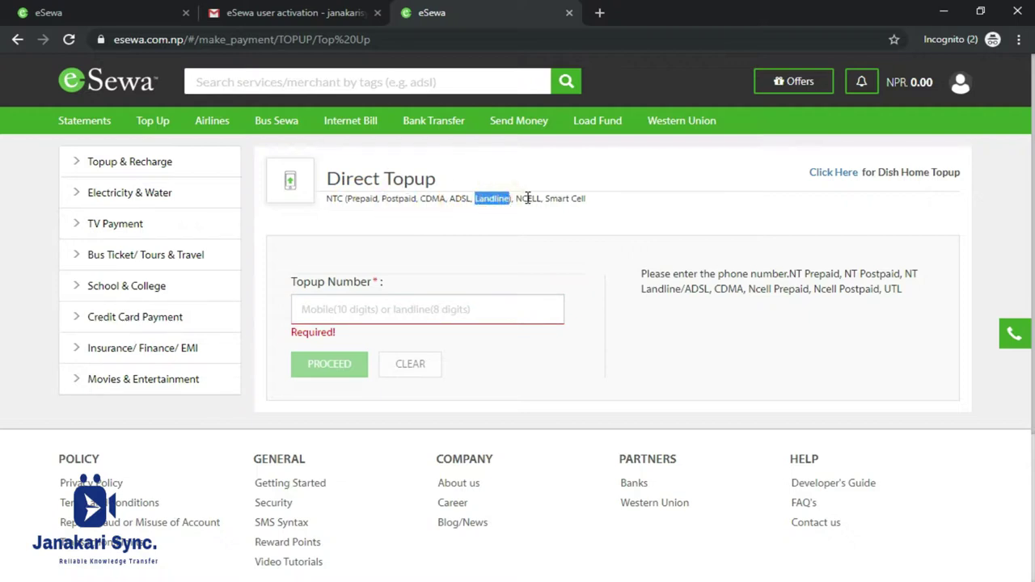
drag(598, 198, 323, 208)
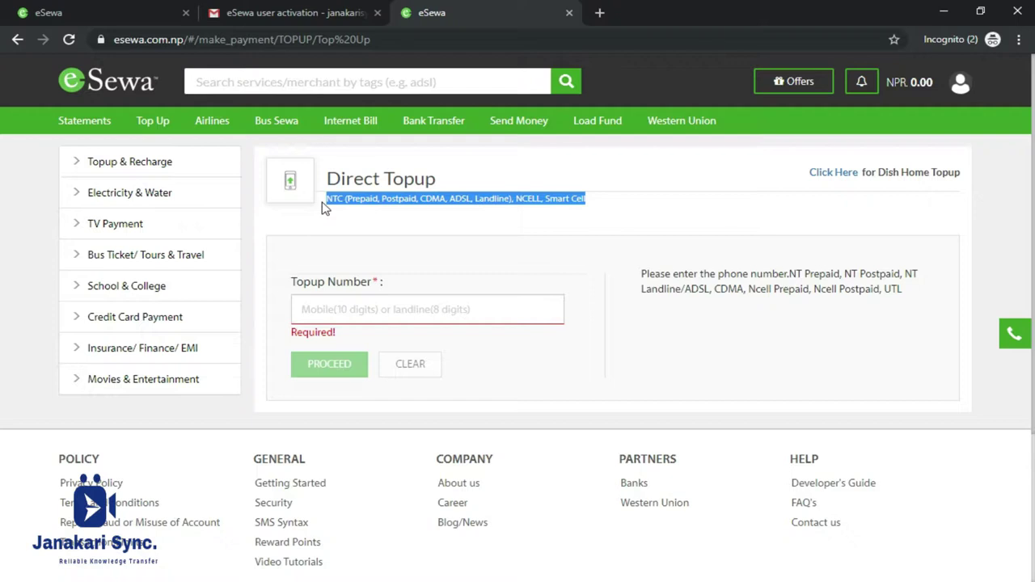
click(378, 306)
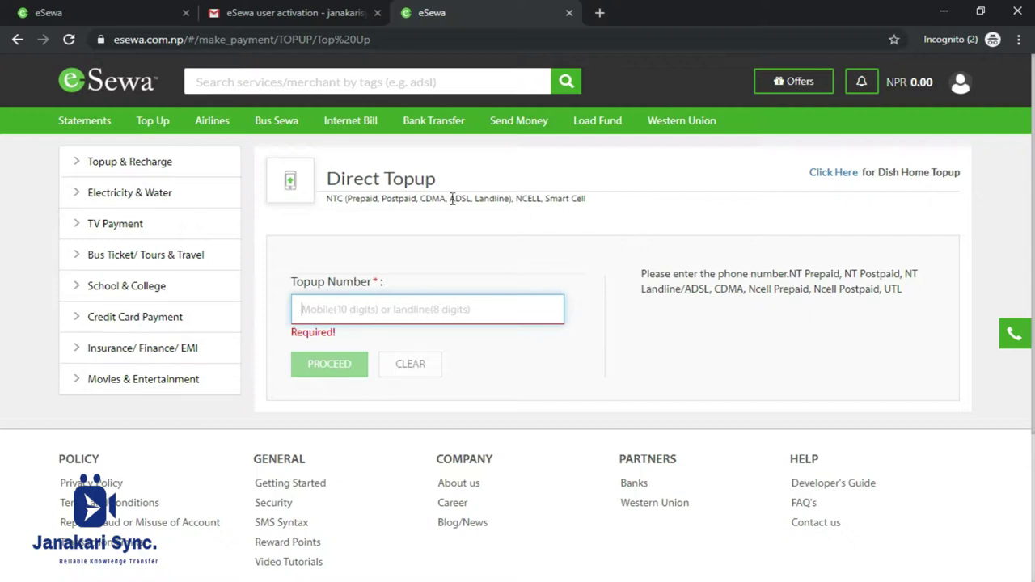
click(79, 186)
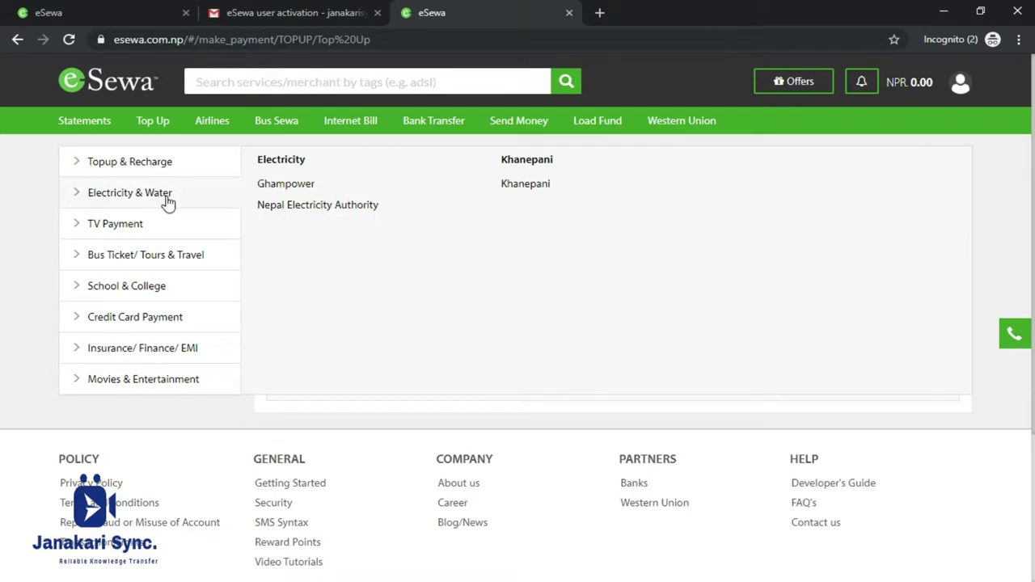
Open the Nepal Electricity Authority payment form with the counter set to ARUGHAT.
click(311, 212)
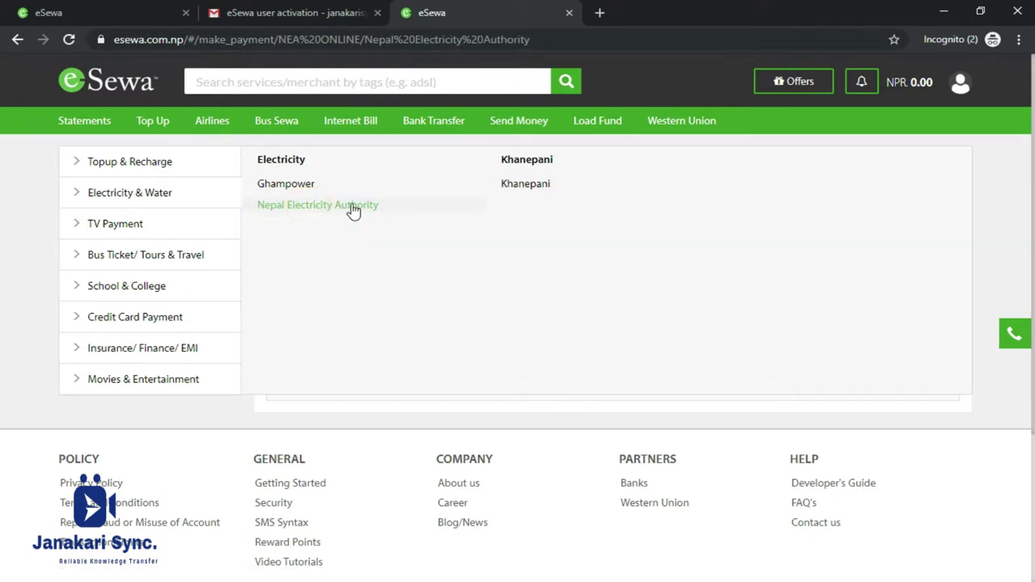
click(397, 285)
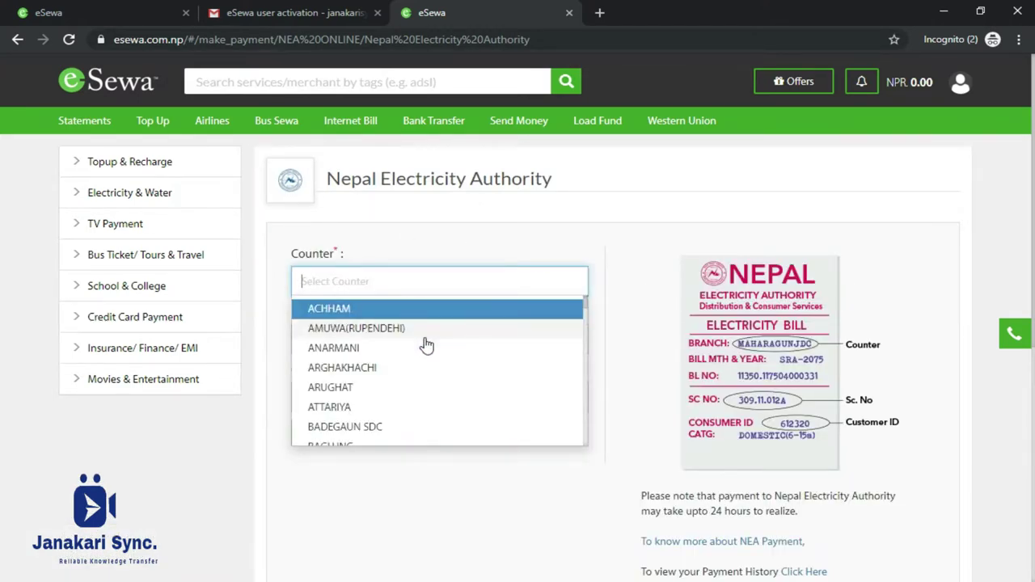
click(421, 394)
Submit the bill form with Sc No and Customer Id left empty, then list TV Payment providers.
click(370, 337)
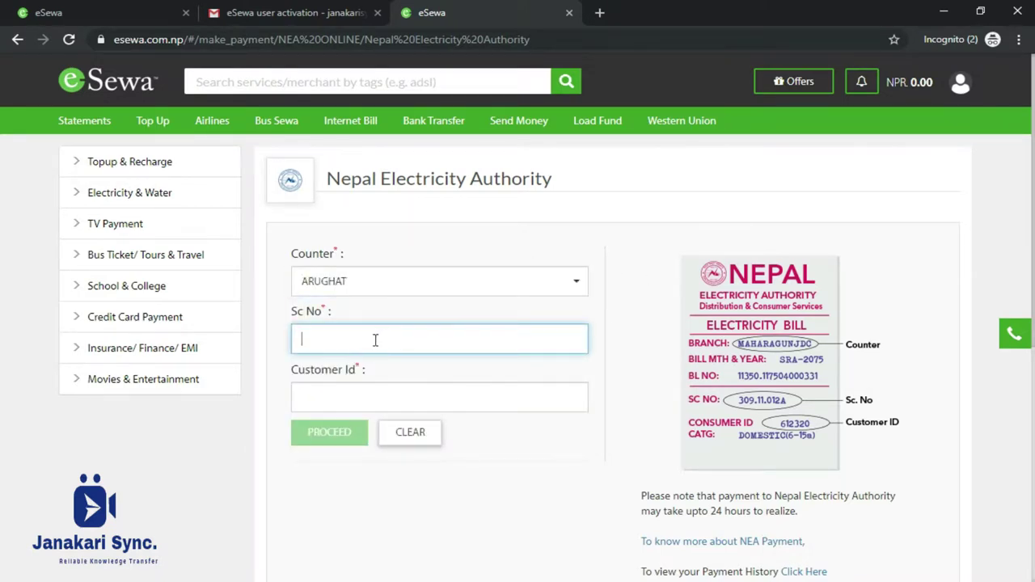
click(367, 390)
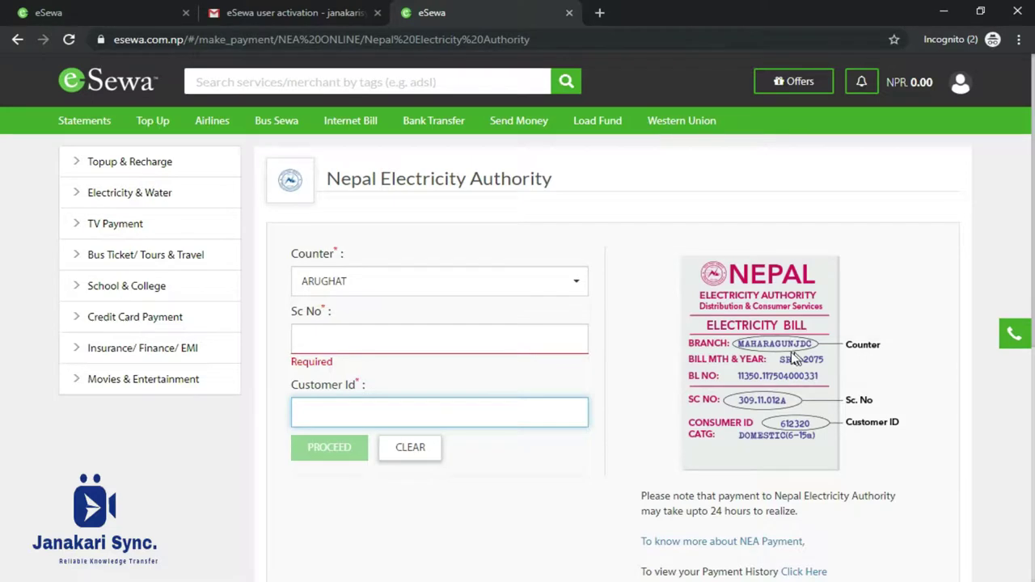
click(752, 351)
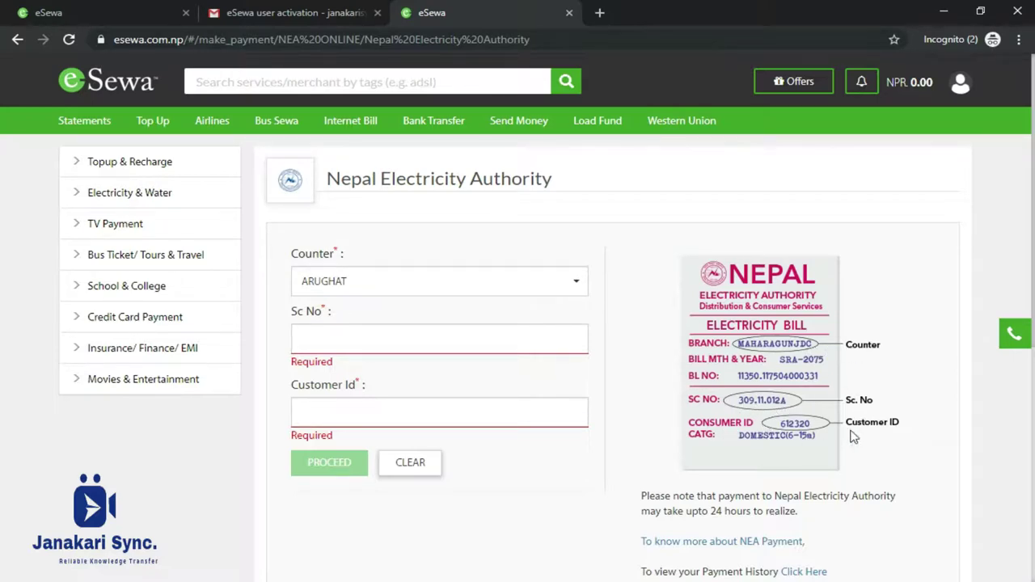
click(332, 338)
click(361, 411)
click(330, 459)
click(75, 224)
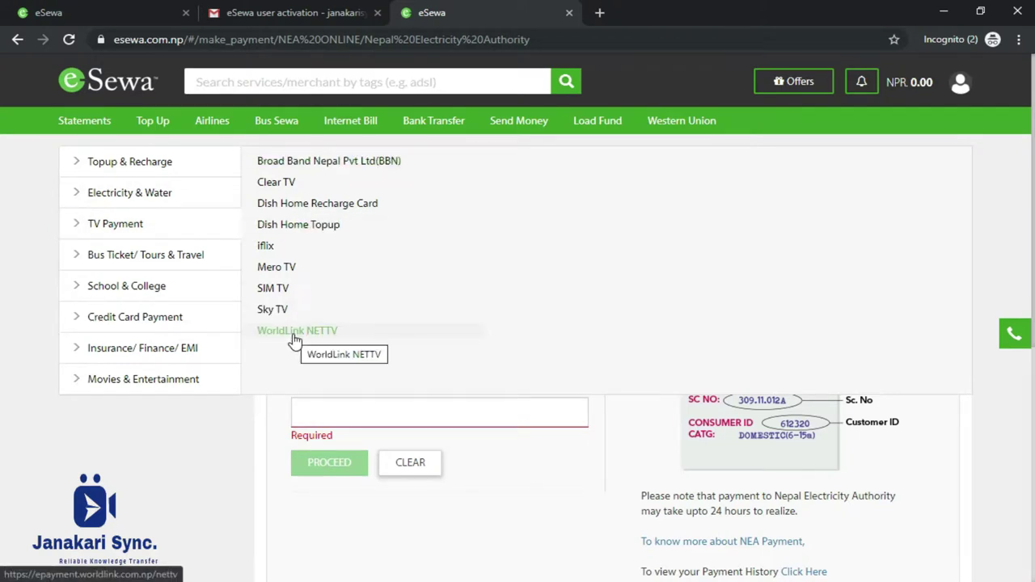
Choose the iflix 1 month voucher and proceed to its confirmation showing face value 300.
click(274, 248)
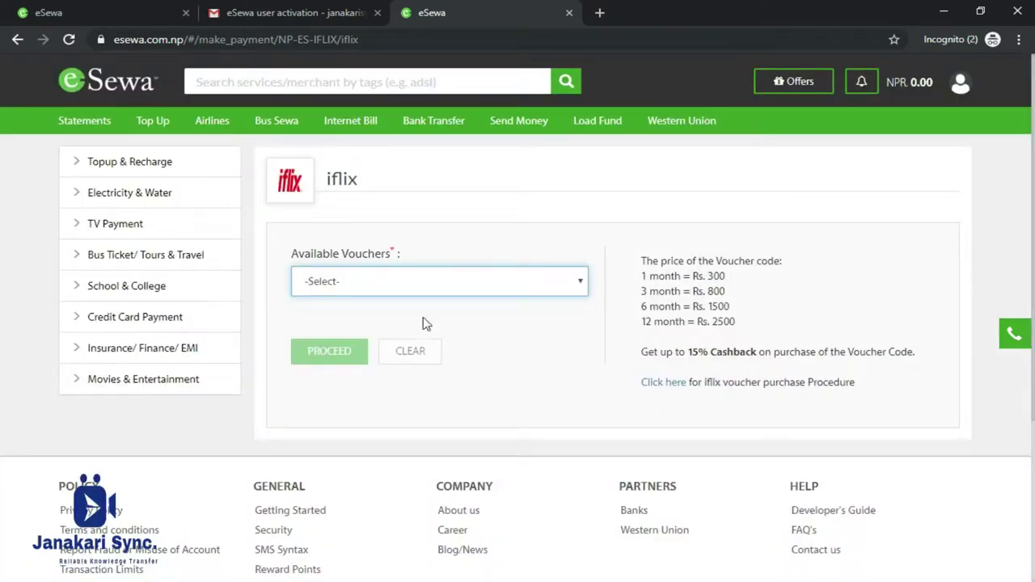
click(365, 280)
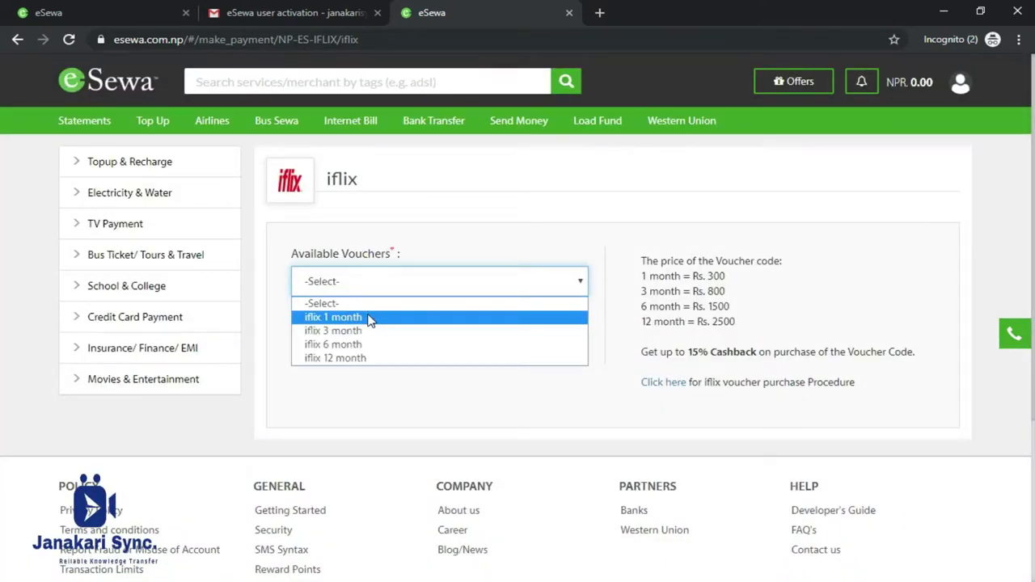
click(369, 318)
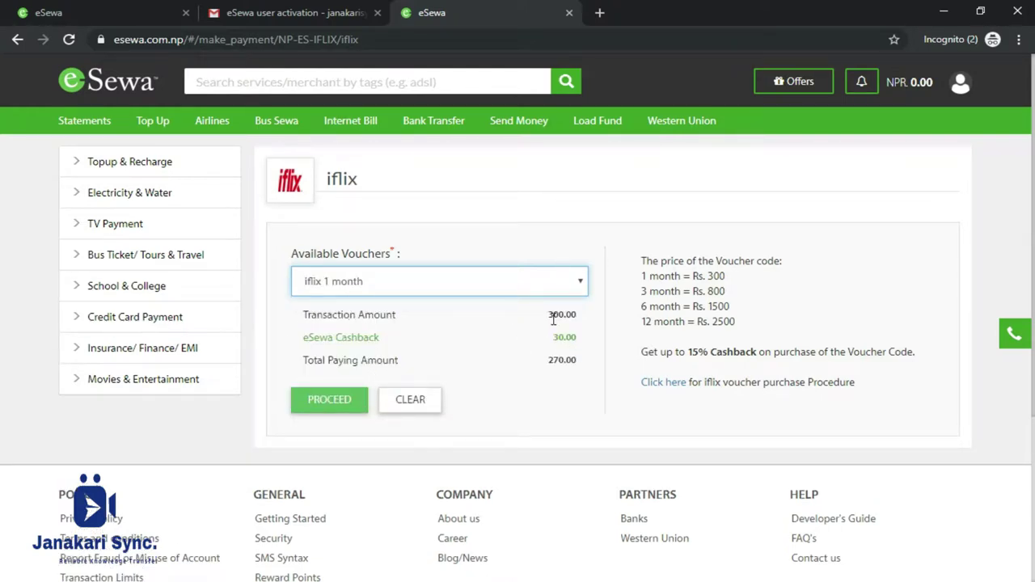
click(326, 400)
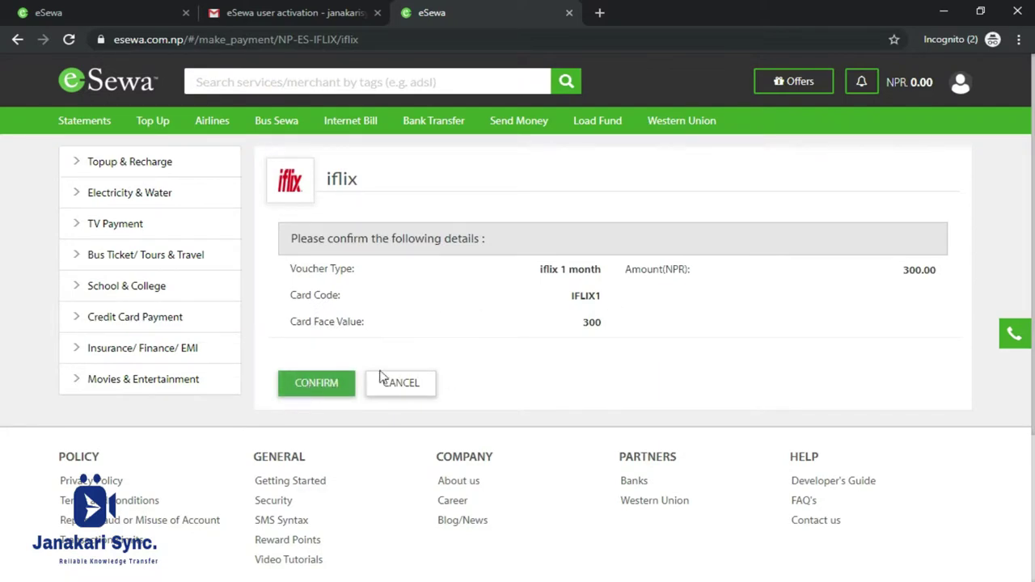
double_click(591, 322)
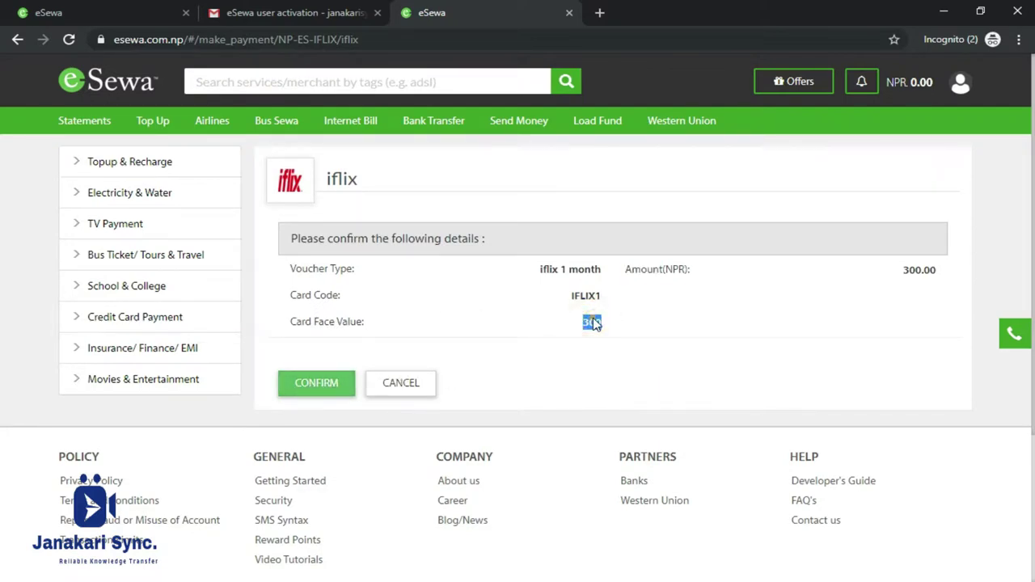
Open Dhaulagiri Yatayat's bus booking site from the Bus Tickets operator list.
mouse_move(81, 256)
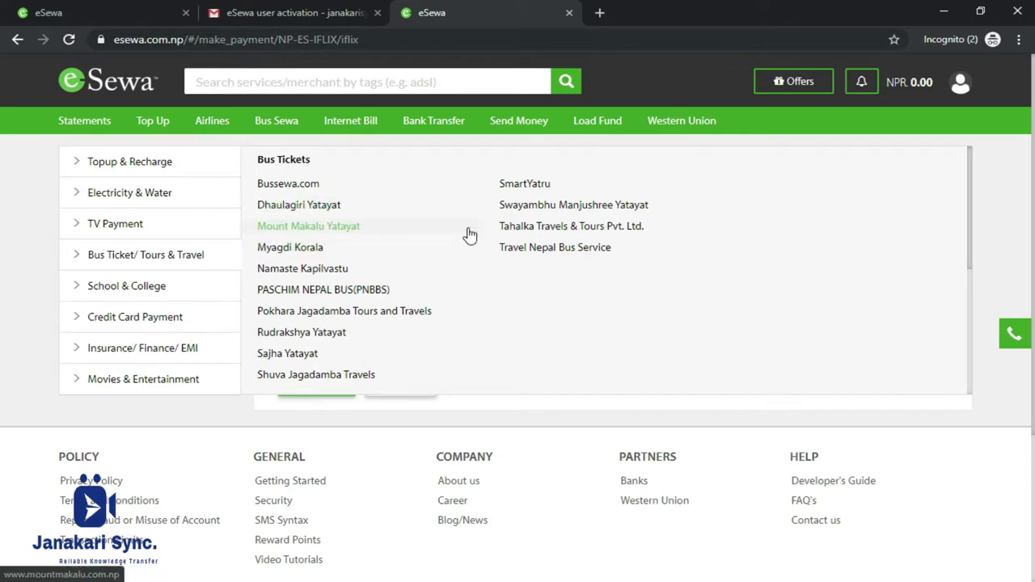
scroll(358, 278, down, 2)
scroll(358, 277, down, 1)
scroll(347, 230, up, 3)
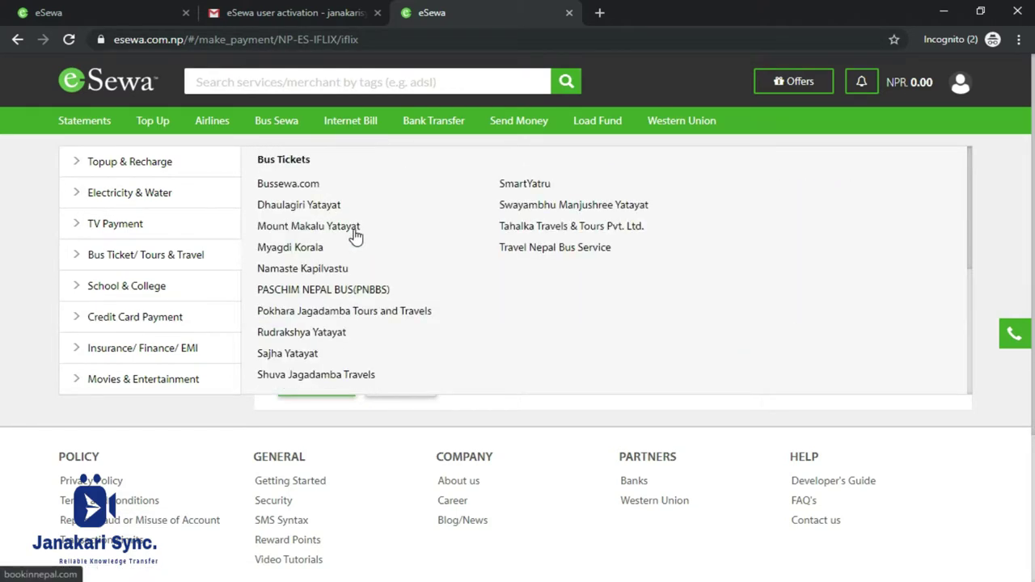
click(317, 207)
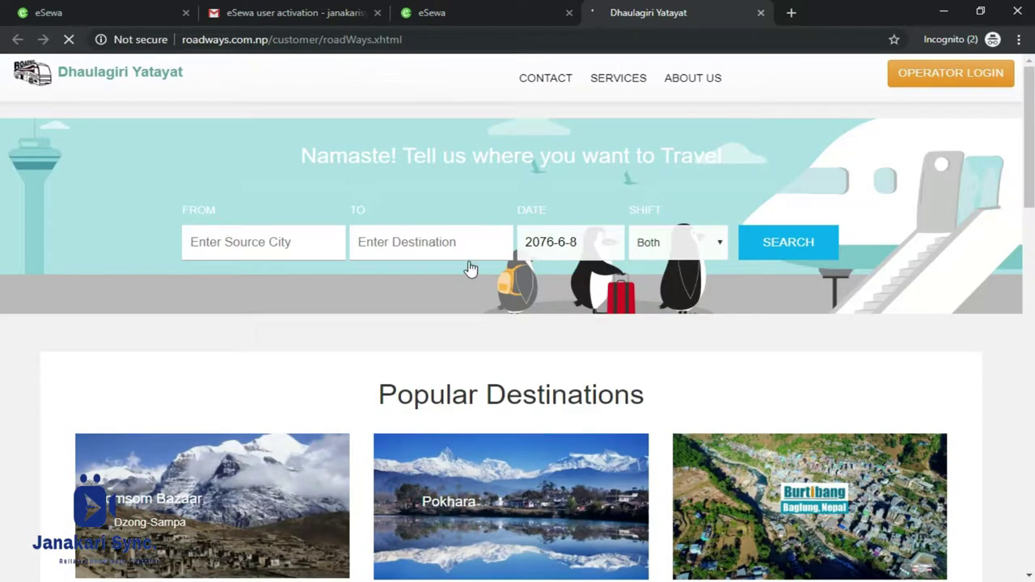
Scroll through the Dhaulagiri Yatayat search page, then switch back to the eSewa tab.
scroll(490, 310, down, 1)
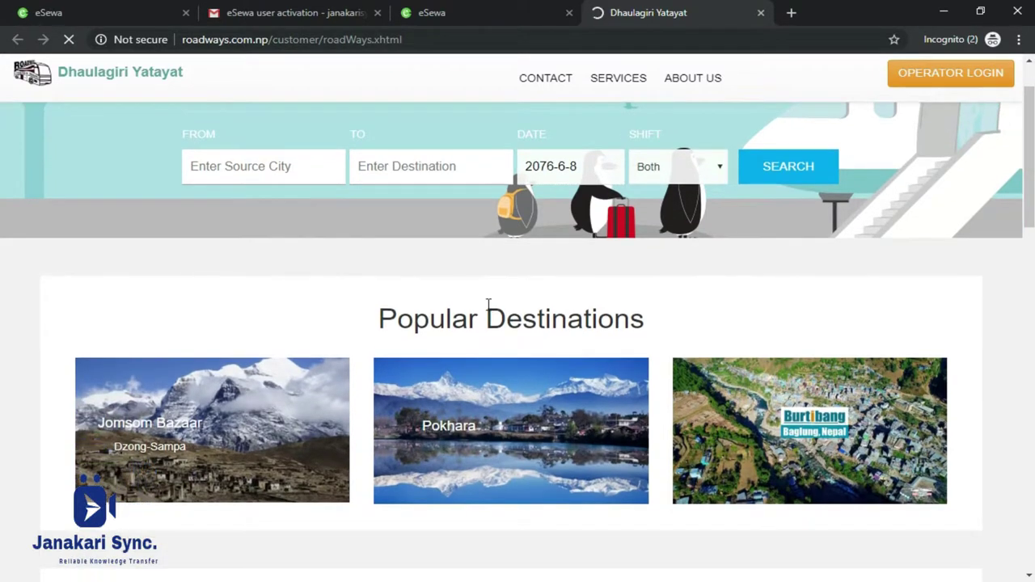
scroll(483, 308, down, 3)
scroll(480, 303, up, 4)
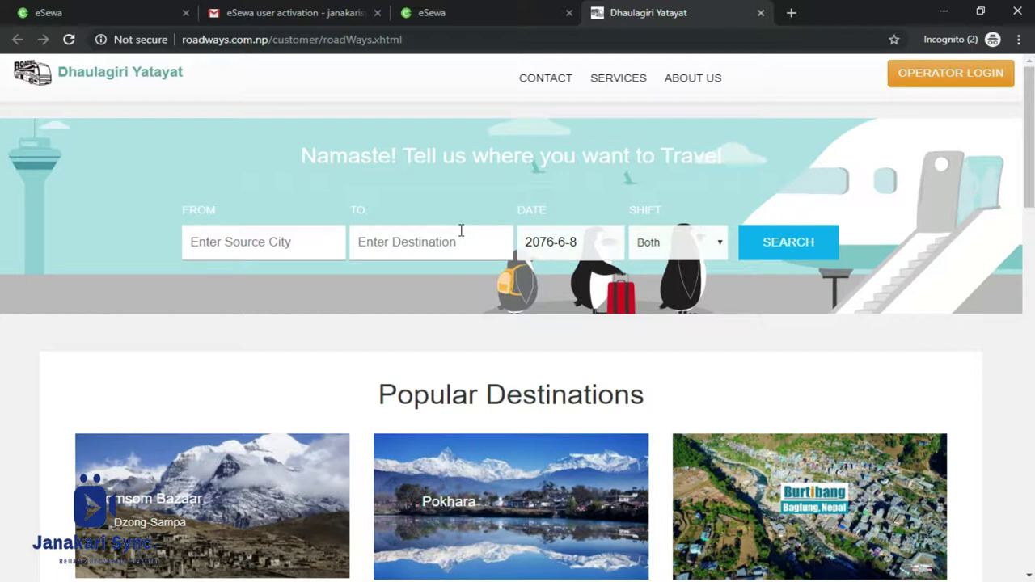
click(477, 12)
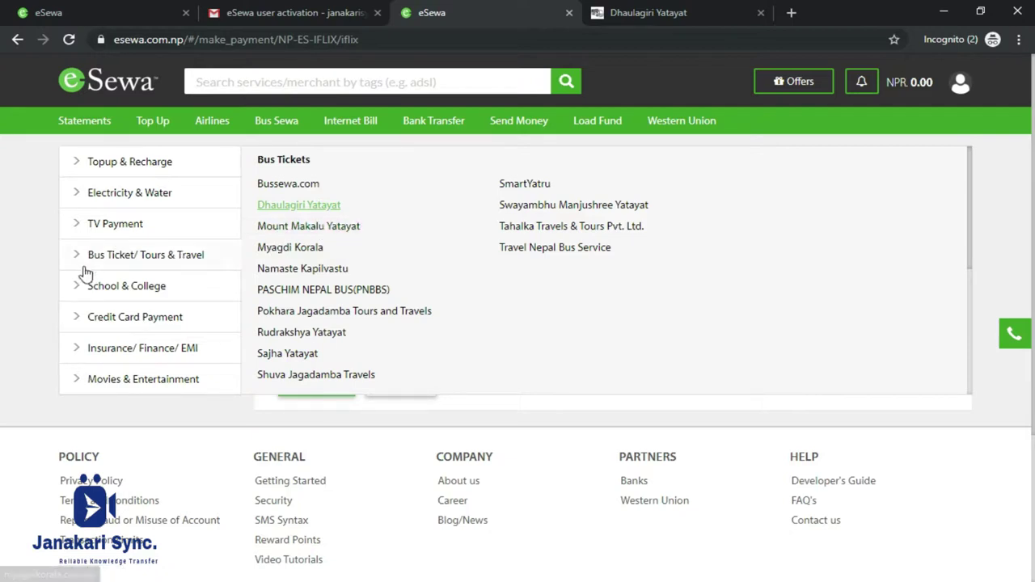
Open Diwakar Memorial School's fee payment form from the school and college billers.
click(69, 289)
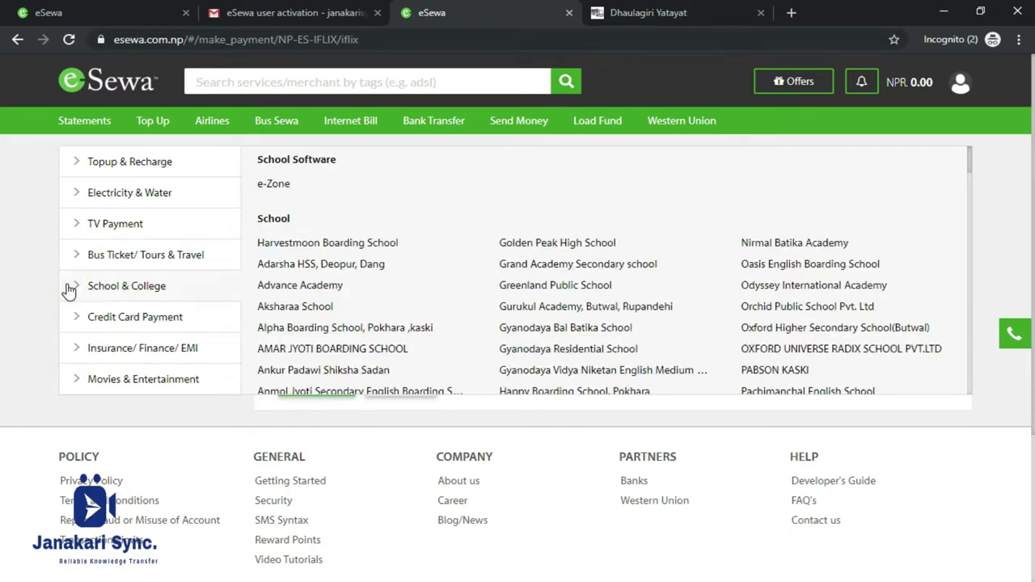
click(69, 289)
click(143, 293)
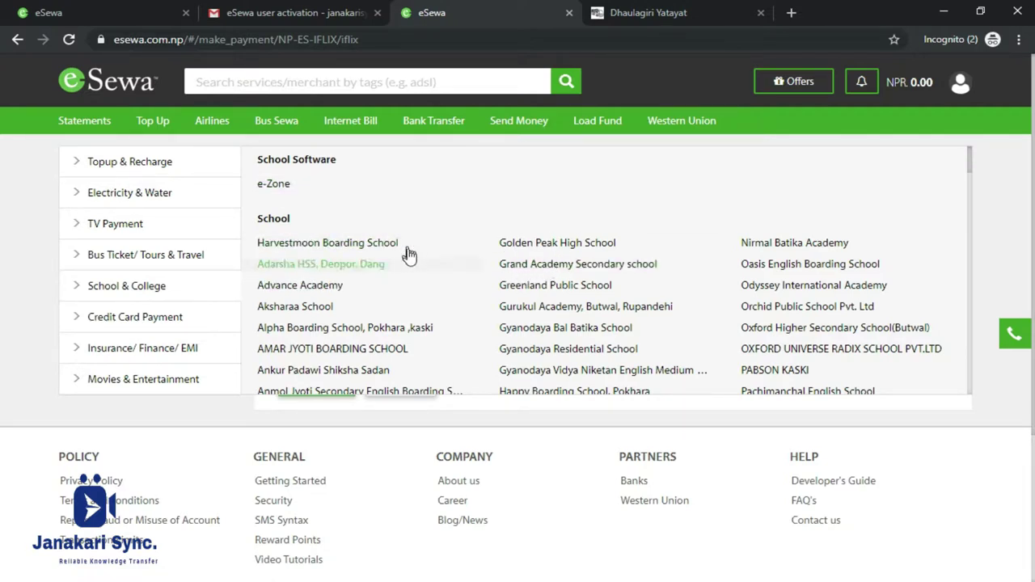
scroll(430, 283, down, 3)
scroll(437, 282, down, 9)
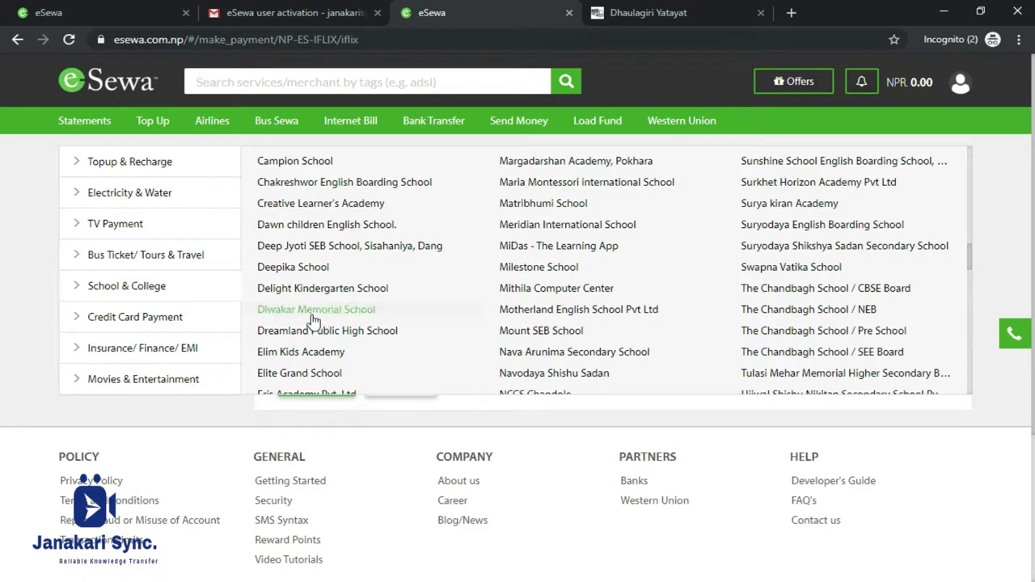
click(312, 315)
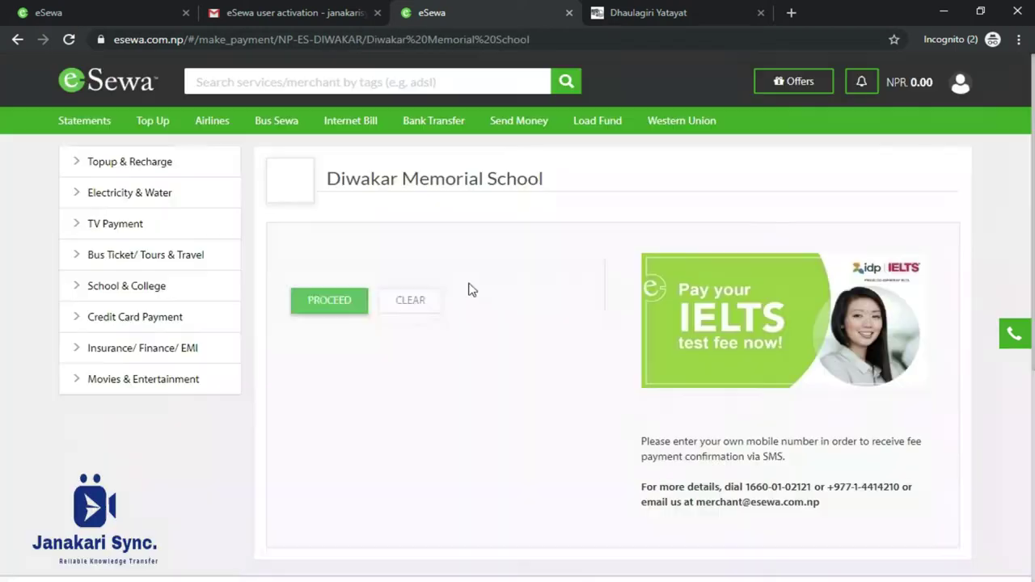
Step through the student fields, choosing year 2077 and month Baisakh.
click(470, 283)
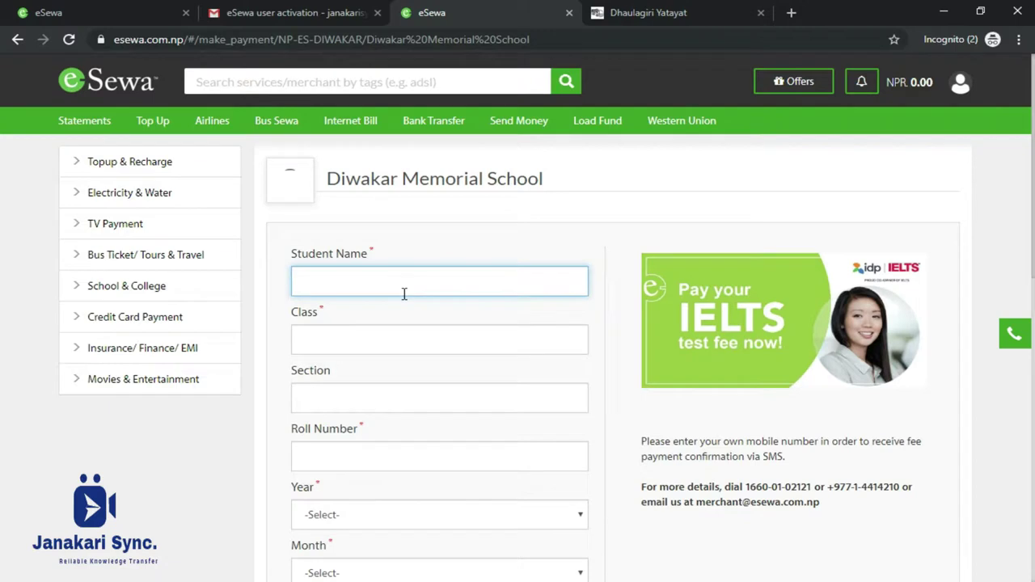
click(366, 290)
click(348, 340)
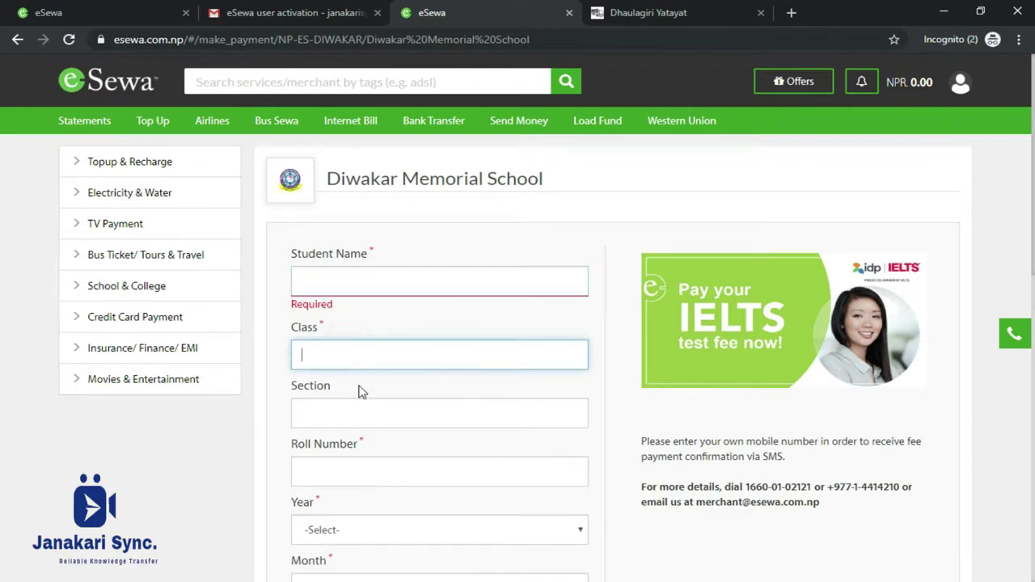
click(347, 414)
scroll(348, 420, down, 2)
click(355, 340)
click(356, 409)
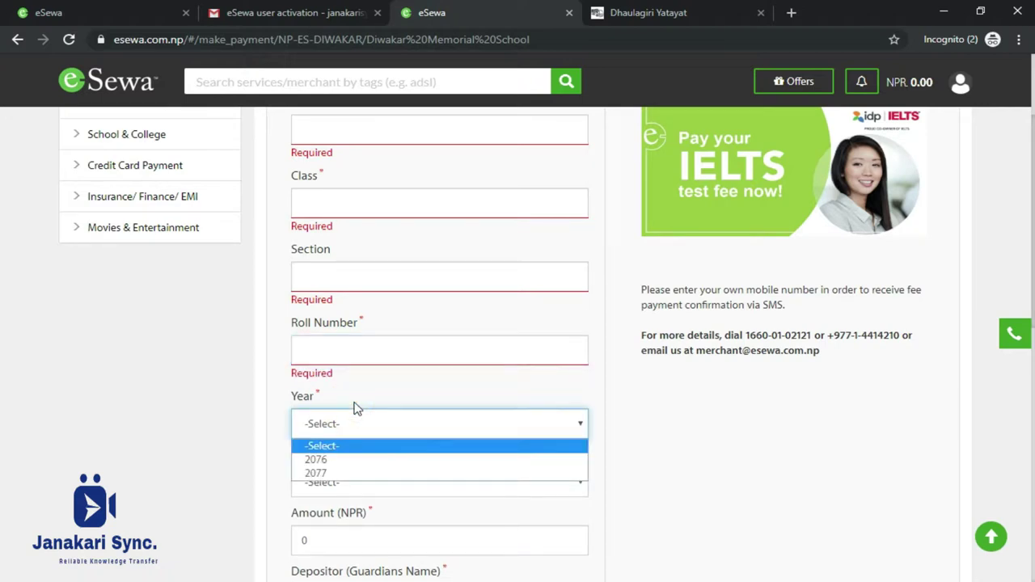
click(355, 472)
scroll(351, 407, down, 2)
click(365, 334)
click(365, 363)
click(352, 394)
scroll(348, 290, down, 2)
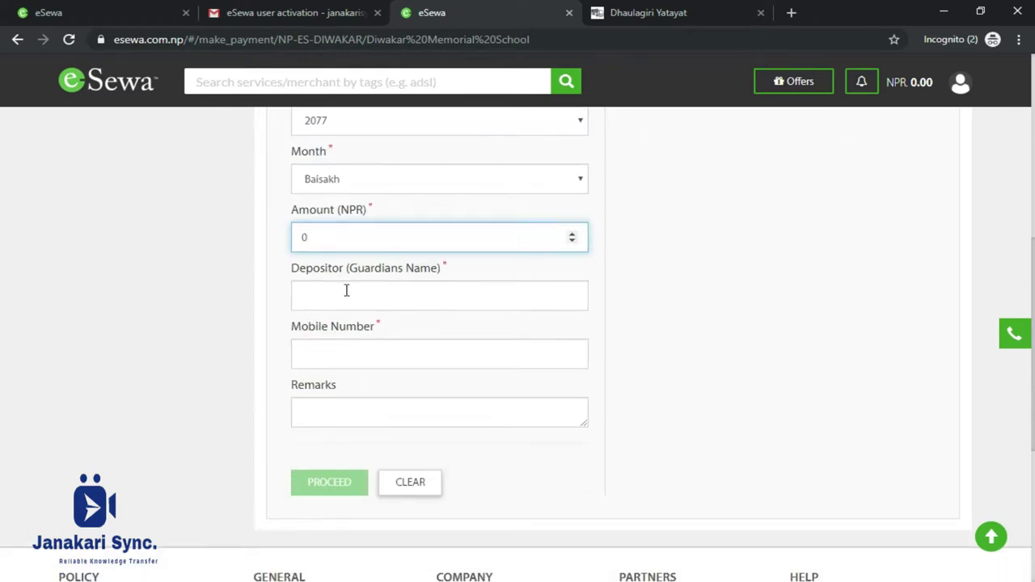
Submit with Depositor, Mobile Number and Remarks empty so the Required errors appear.
click(385, 285)
click(351, 361)
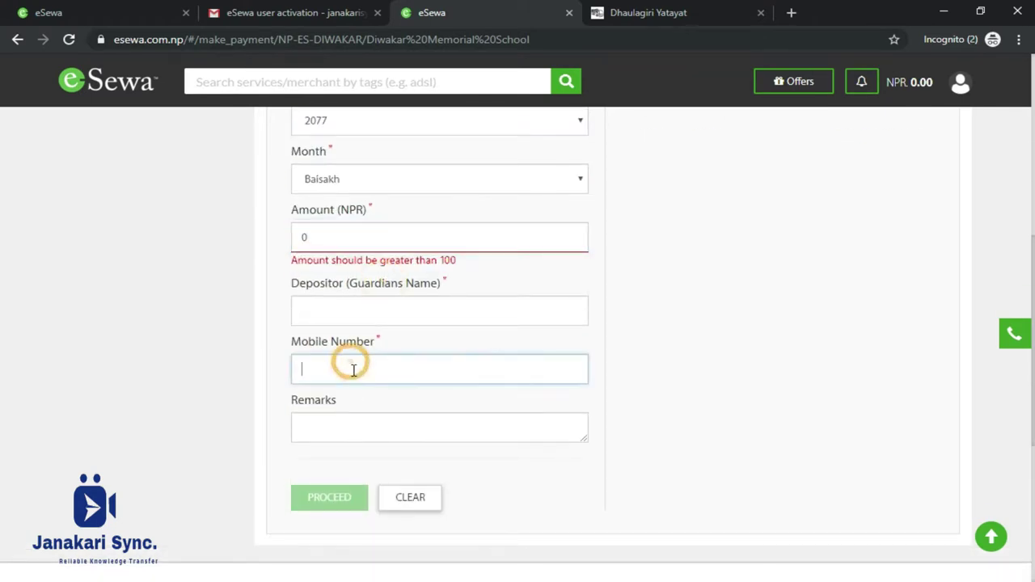
click(372, 433)
click(336, 514)
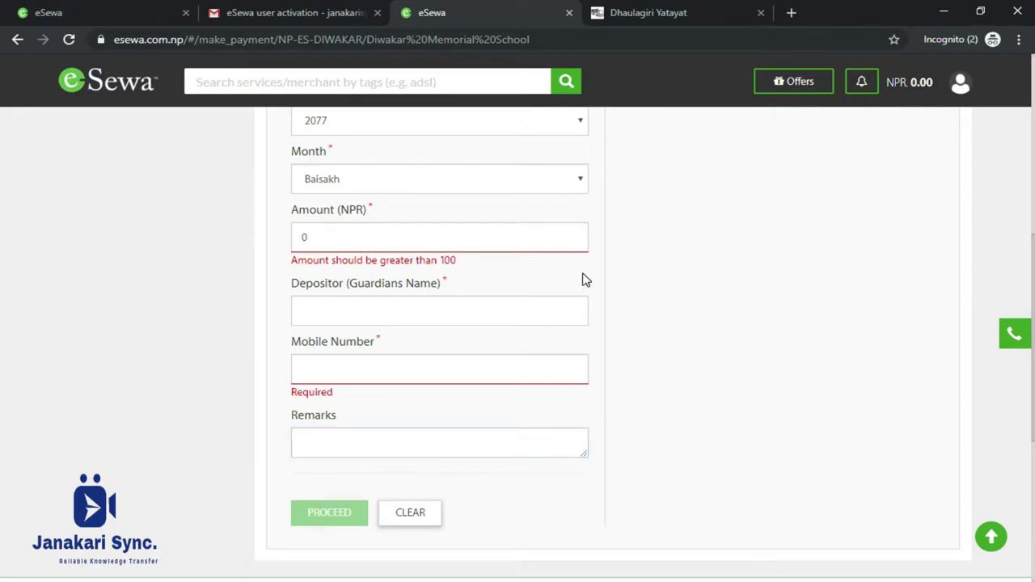
scroll(558, 276, up, 3)
scroll(553, 275, up, 4)
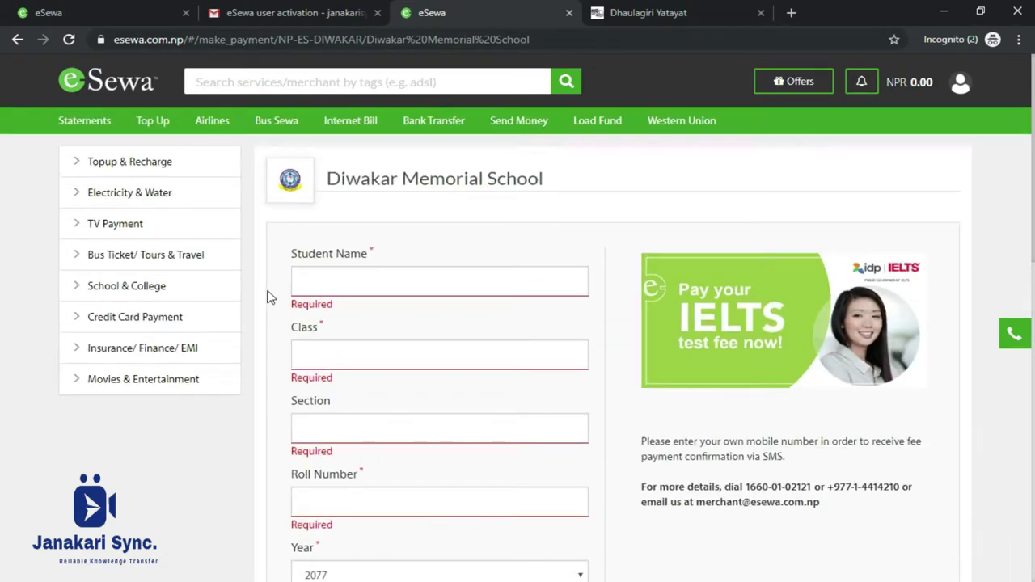
click(77, 323)
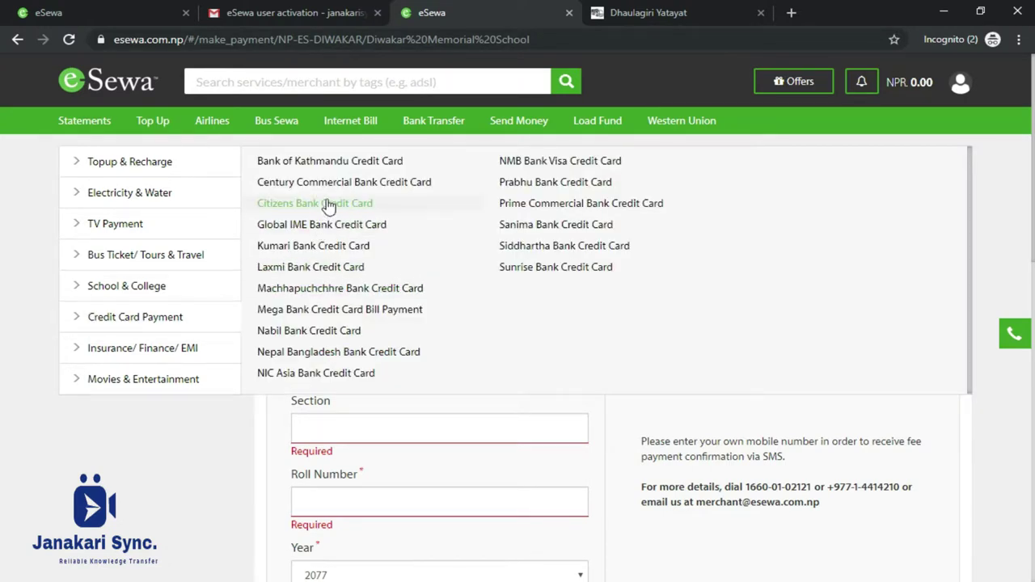
Open the NMB Bank Visa Credit Card bill with card type VISA CREDIT CARD.
click(536, 165)
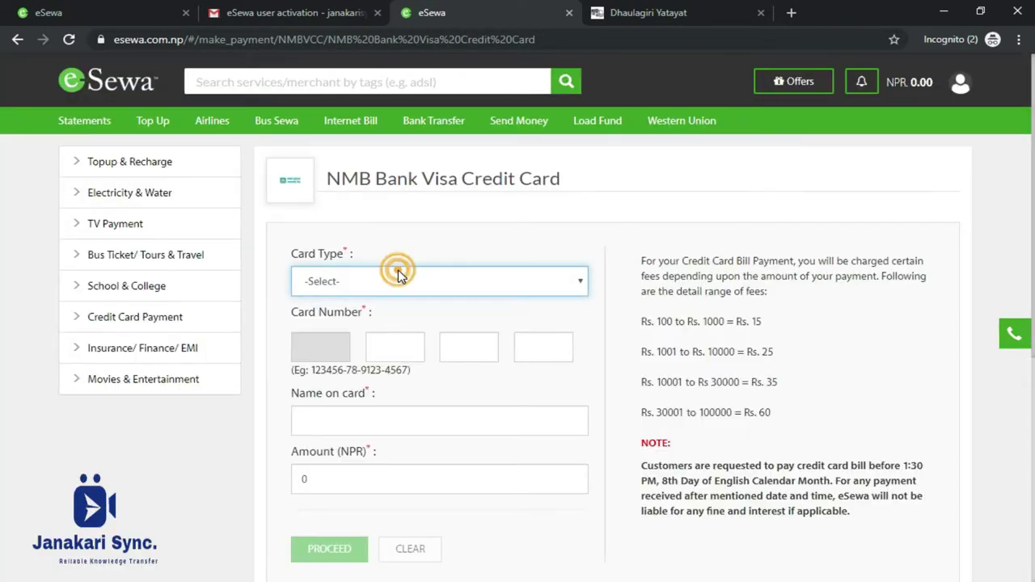
click(398, 277)
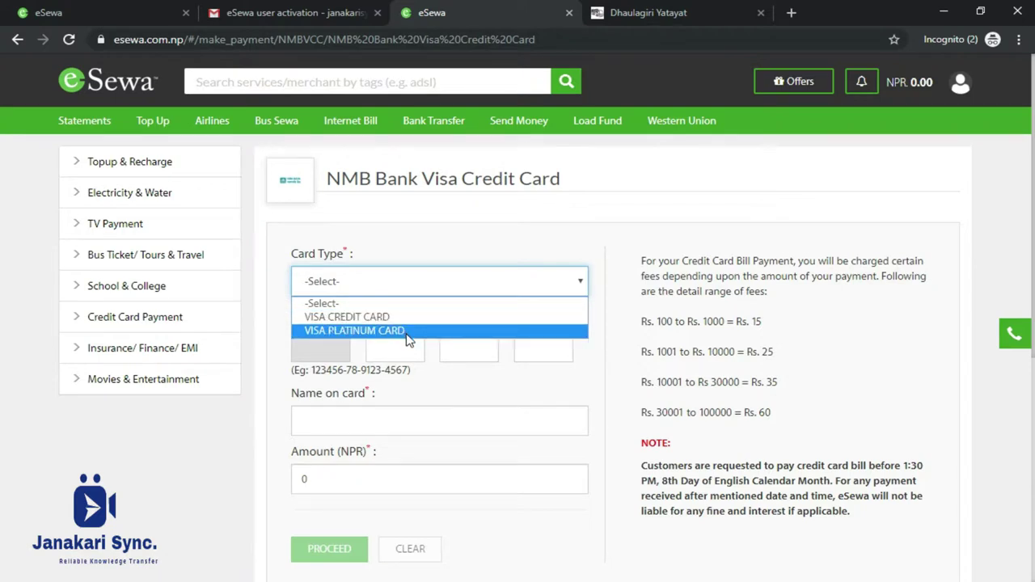
click(394, 318)
Leave the card number, name and amount empty, triggering Required and minimum-amount errors.
click(390, 347)
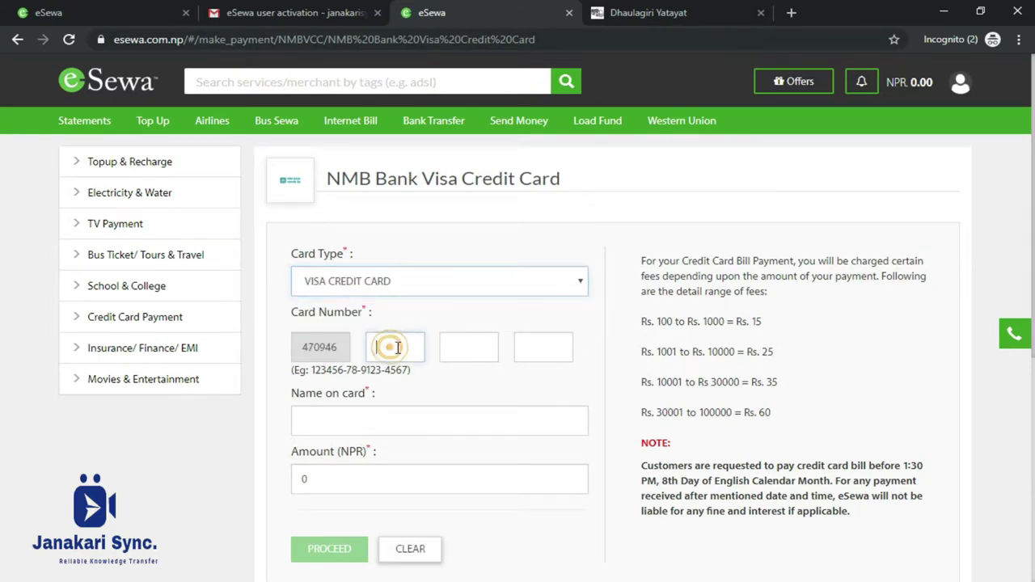
click(474, 346)
click(536, 346)
click(370, 437)
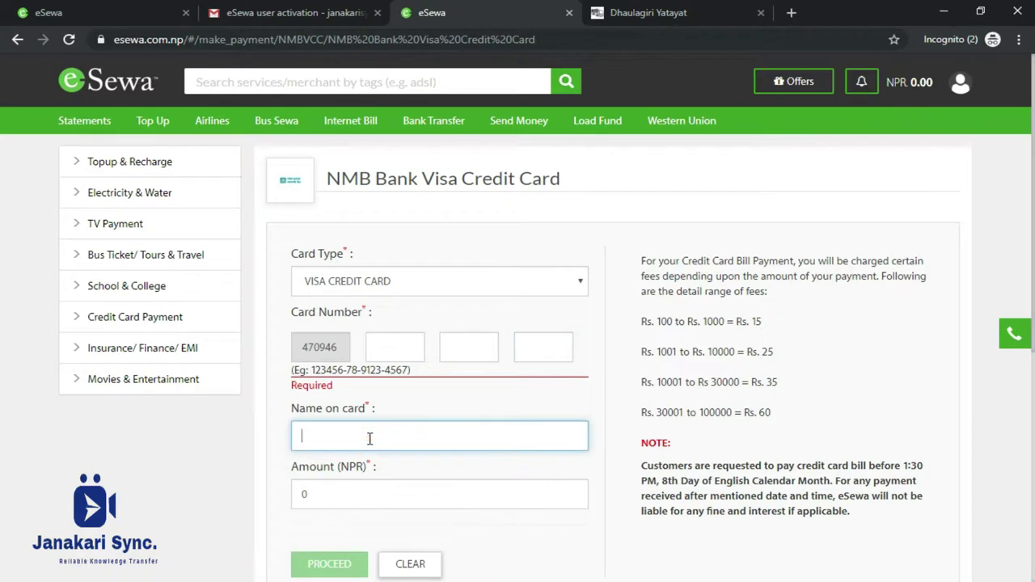
scroll(369, 438, down, 2)
click(369, 352)
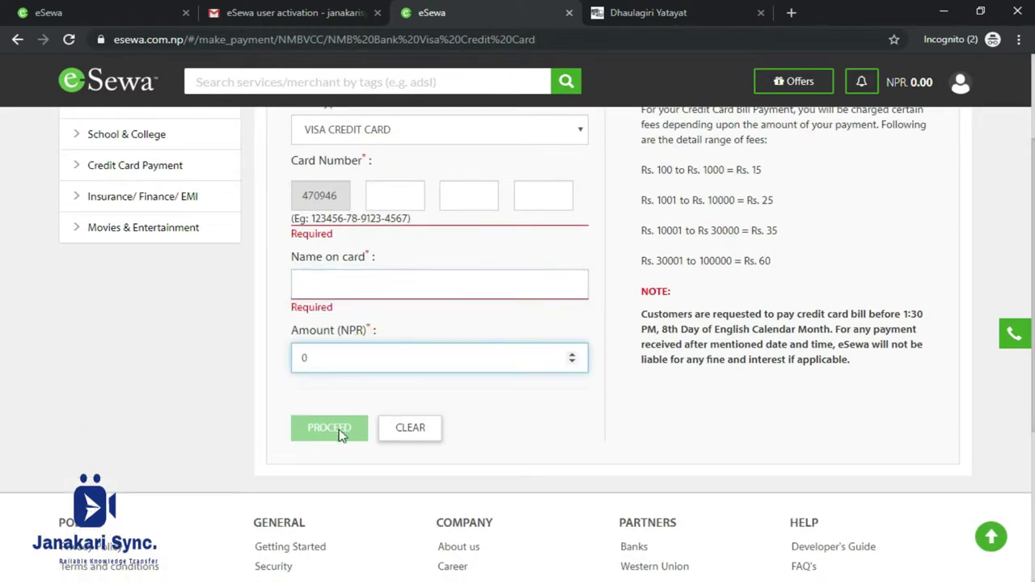
scroll(408, 352, up, 2)
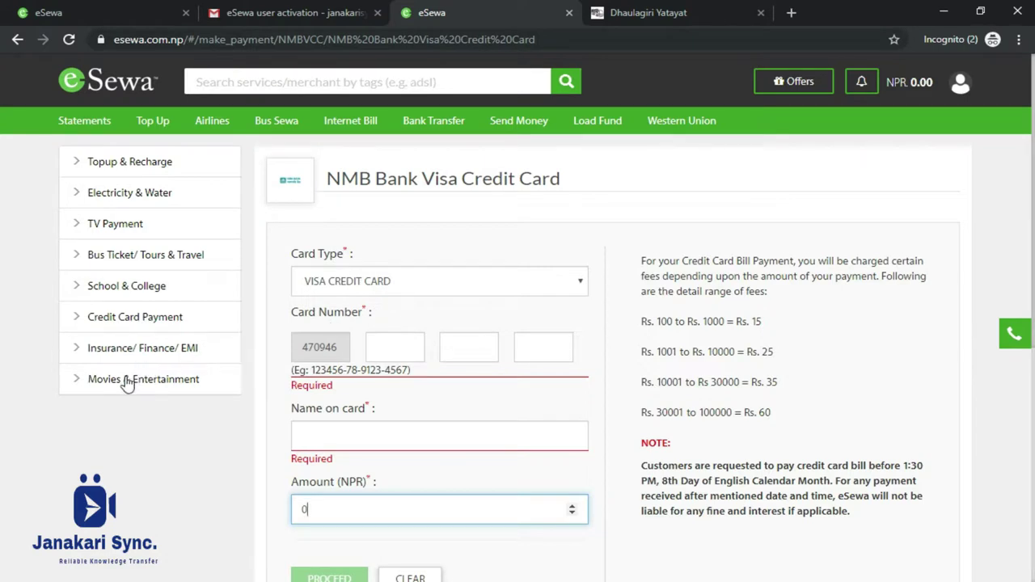
click(129, 324)
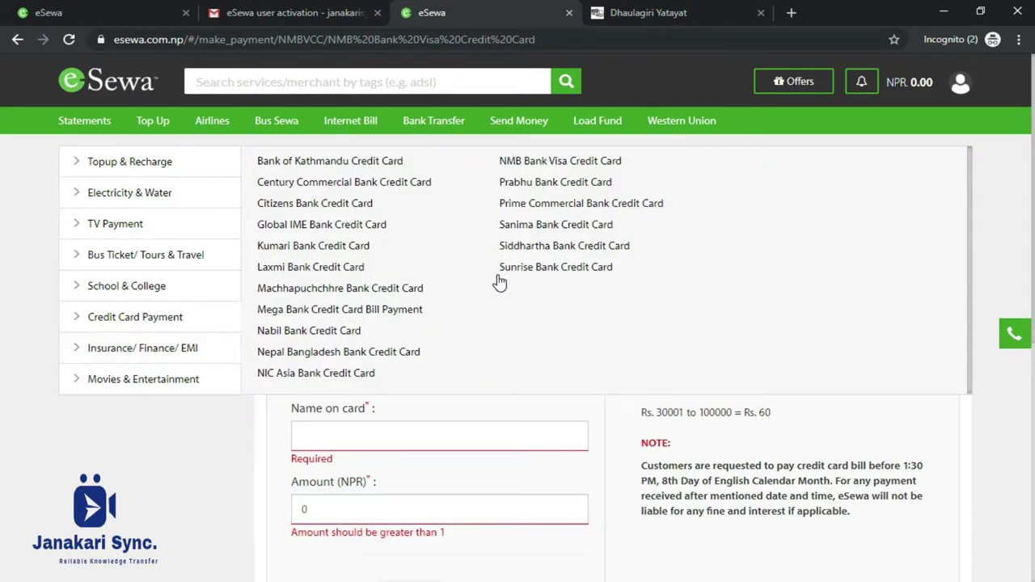
click(148, 350)
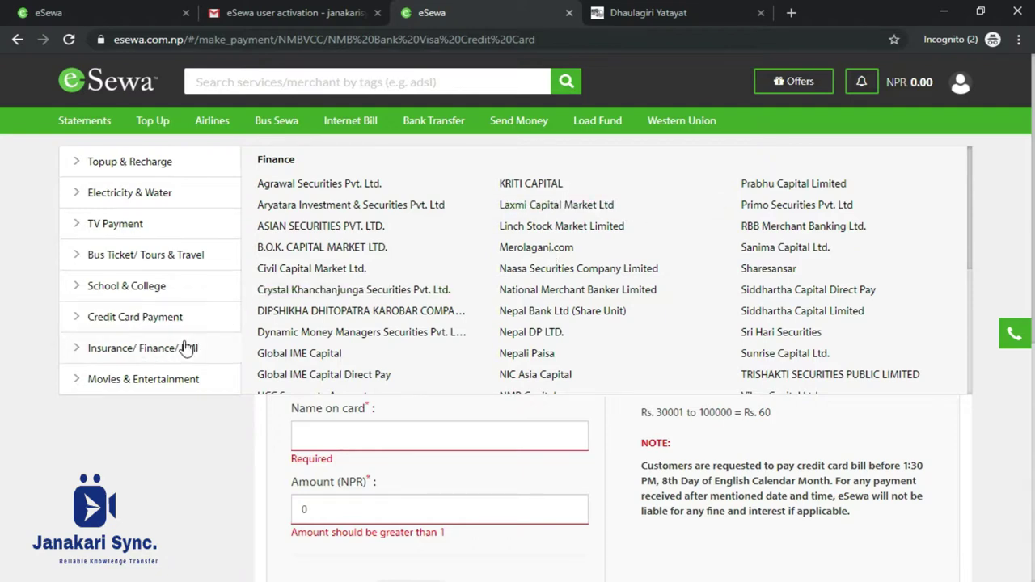
Open the Agrawal Securities Pvt. Ltd. form and step through Client ID, full name and contact number.
click(353, 184)
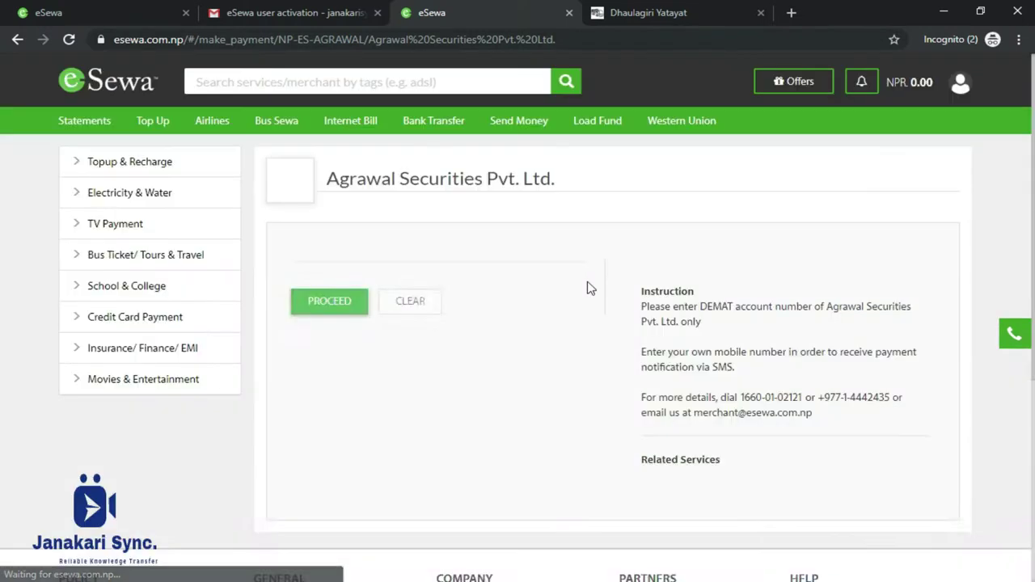
click(433, 289)
click(442, 292)
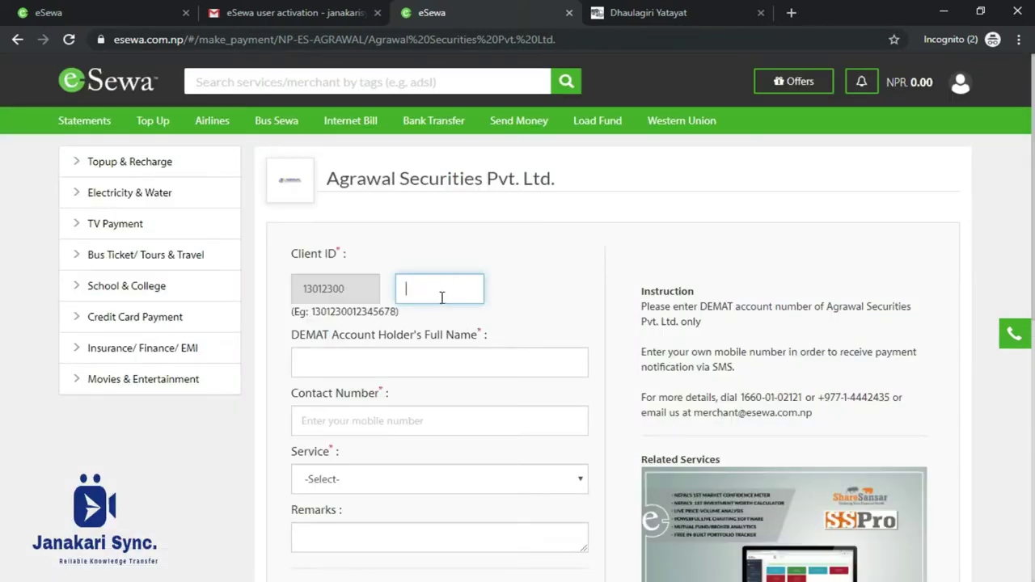
click(352, 362)
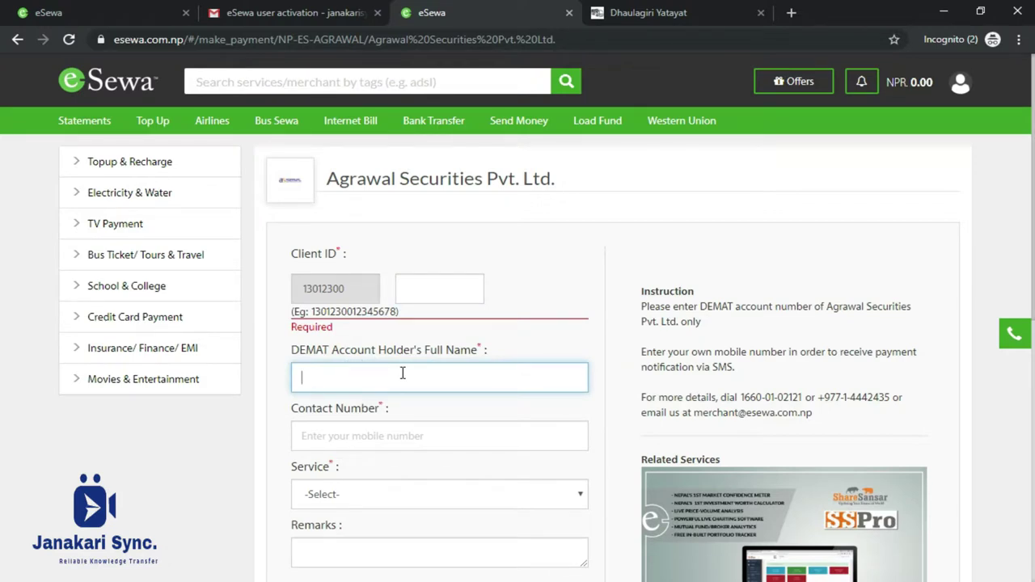
click(372, 426)
scroll(370, 377, down, 2)
Choose the DEMAT service, bringing the total to 105.00.
click(370, 357)
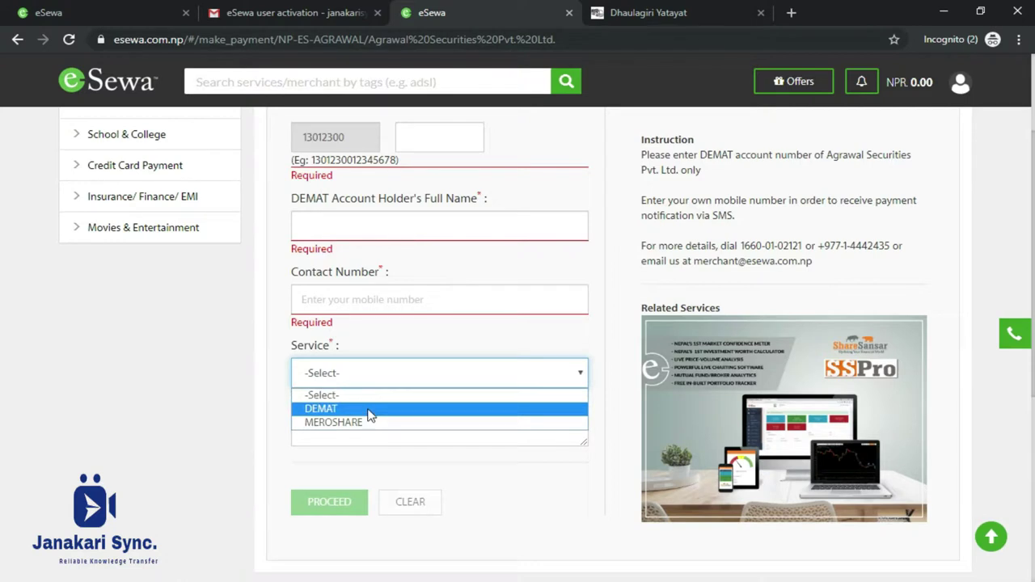
click(368, 410)
click(372, 425)
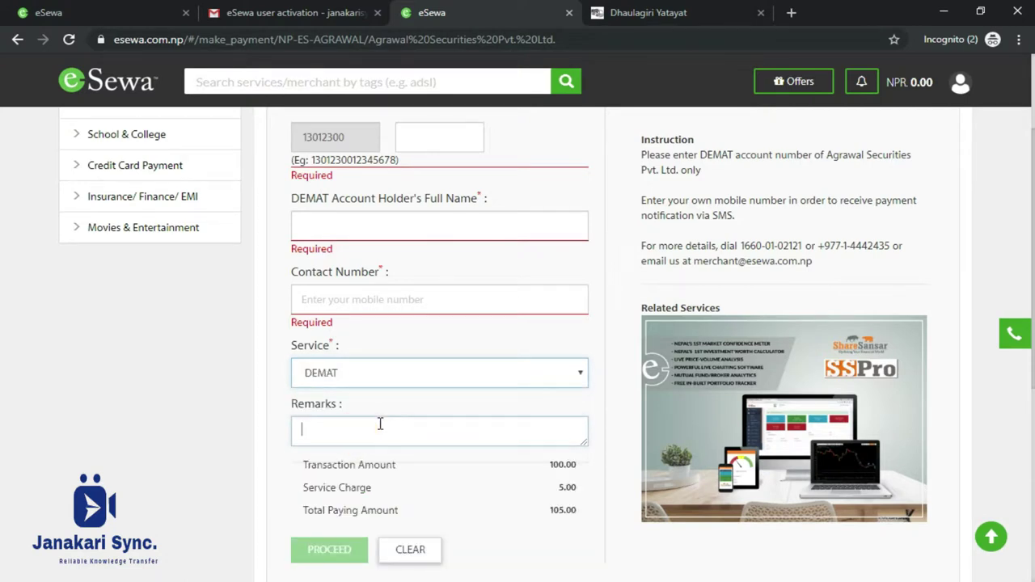
scroll(362, 433, down, 1)
scroll(362, 433, down, 1)
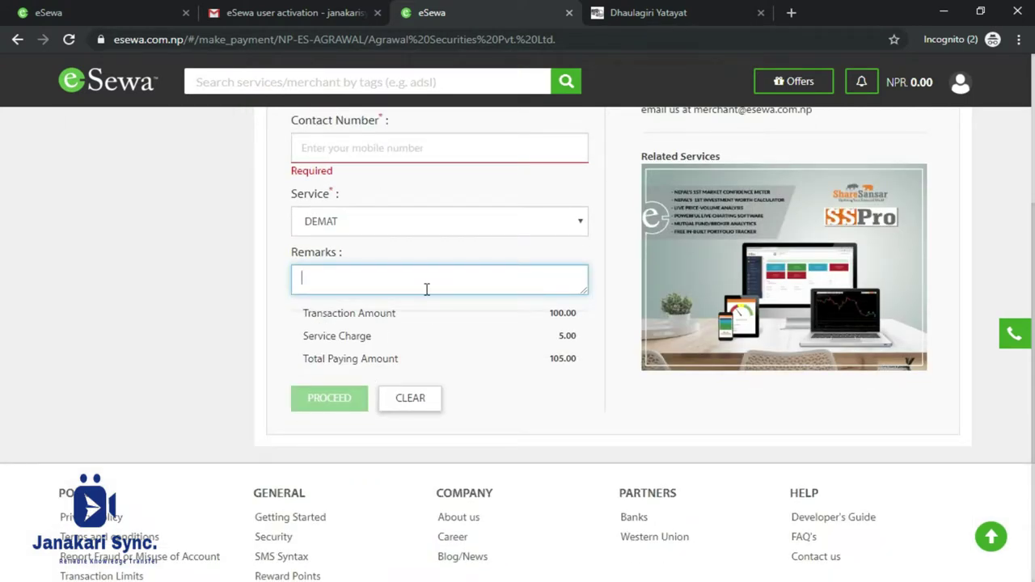
scroll(439, 285, up, 2)
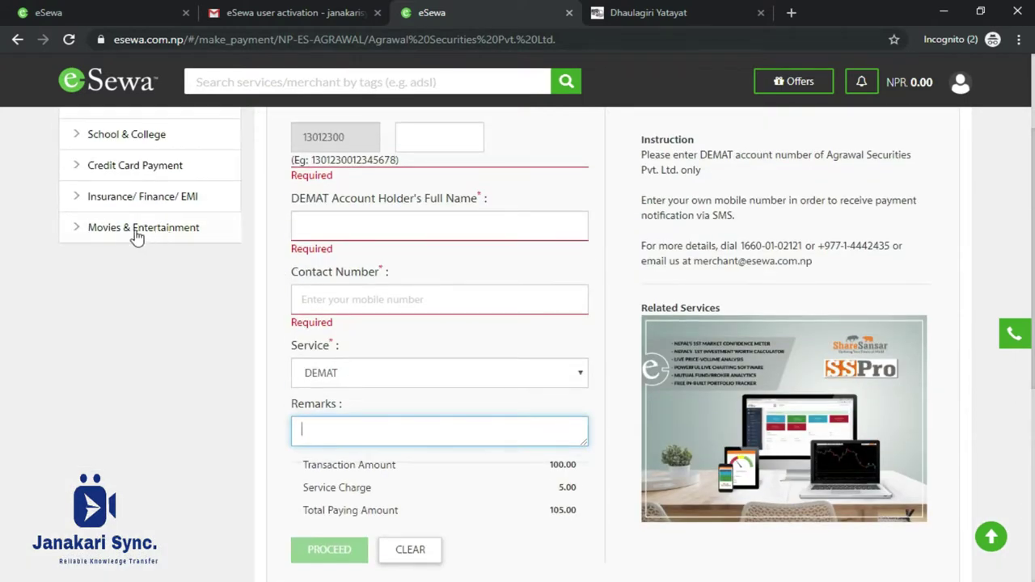
mouse_move(104, 229)
scroll(469, 234, up, 2)
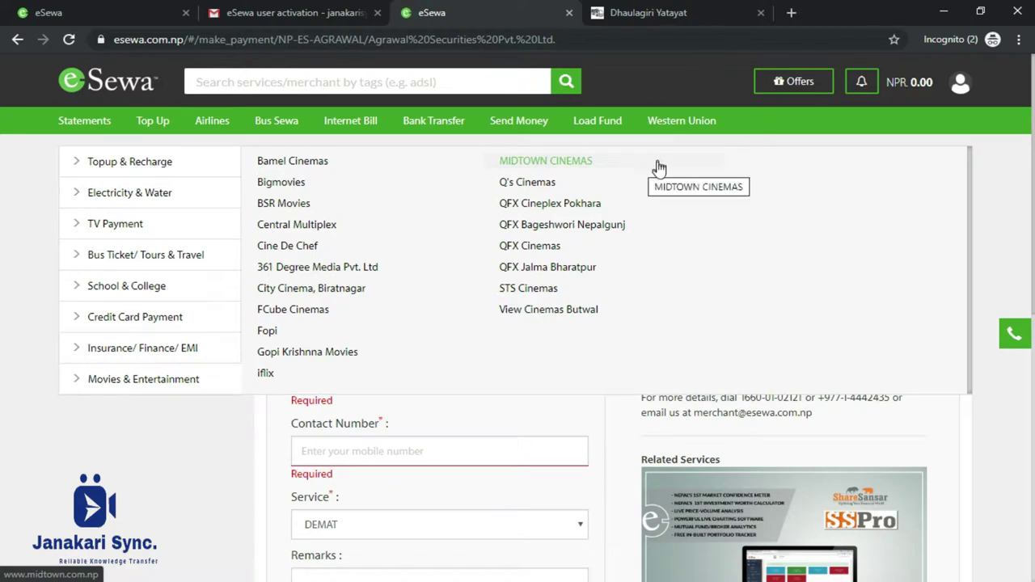
Open the QFX Cinemas website and close the Dhaulagiri Yatayat tab.
click(556, 251)
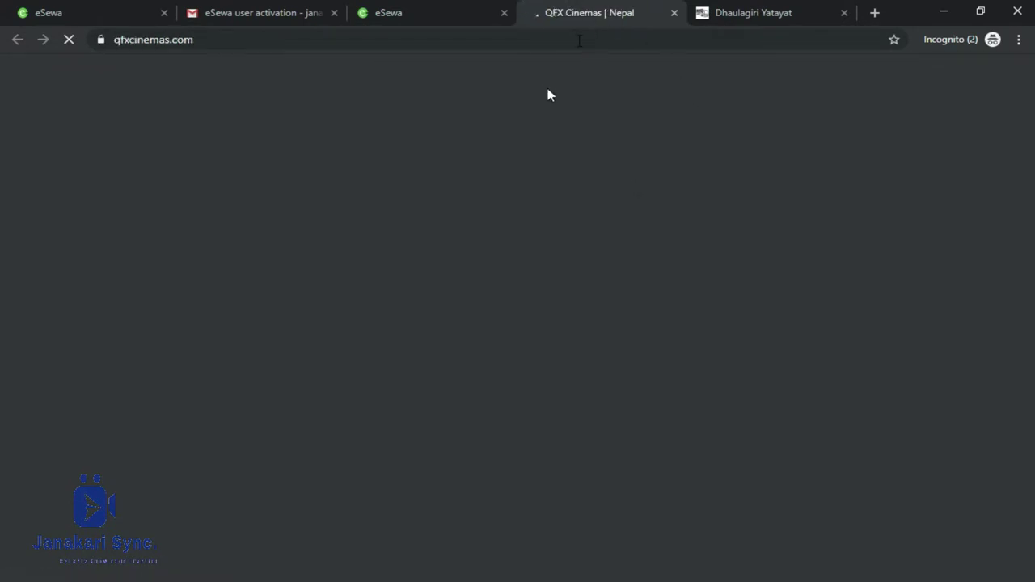
click(769, 17)
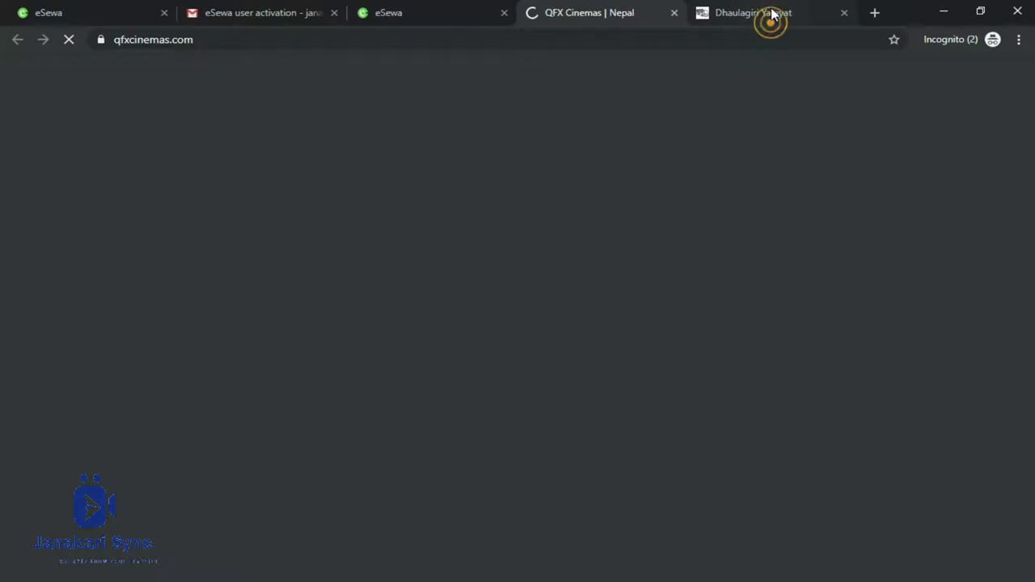
key(ctrl+w)
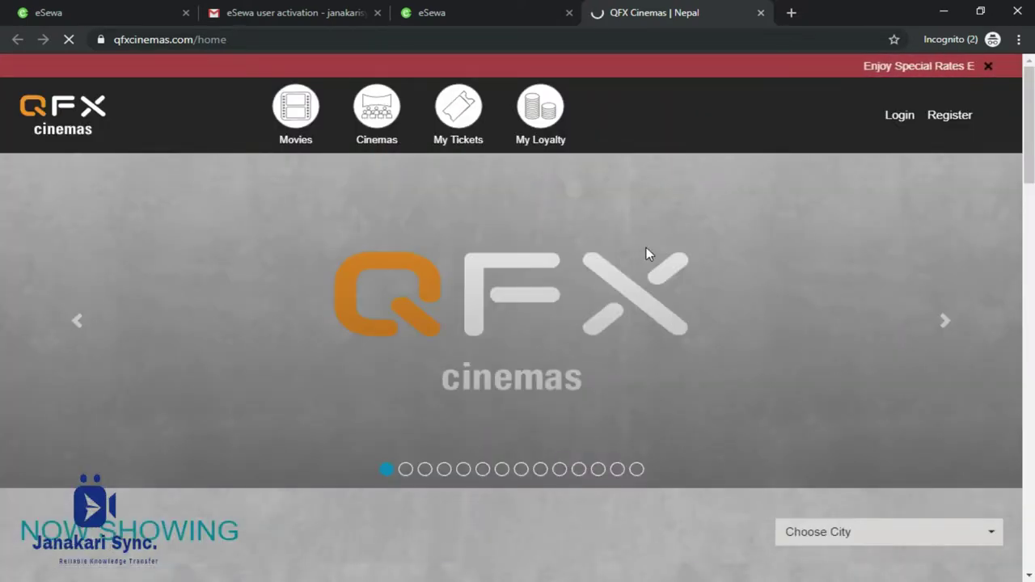
Look over QFX's Now Showing films, then close the QFX Cinemas tab.
scroll(646, 254, down, 7)
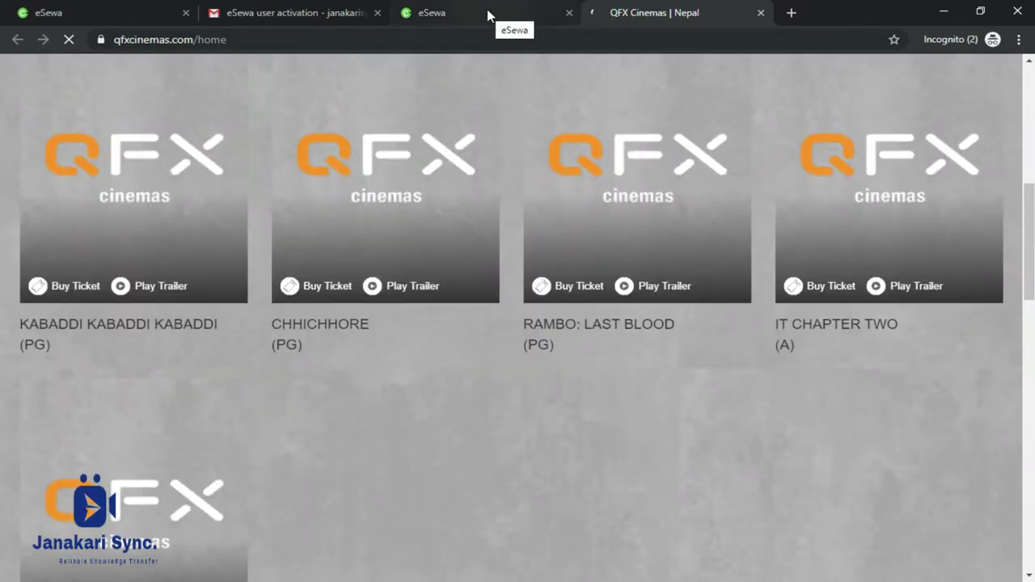
click(487, 9)
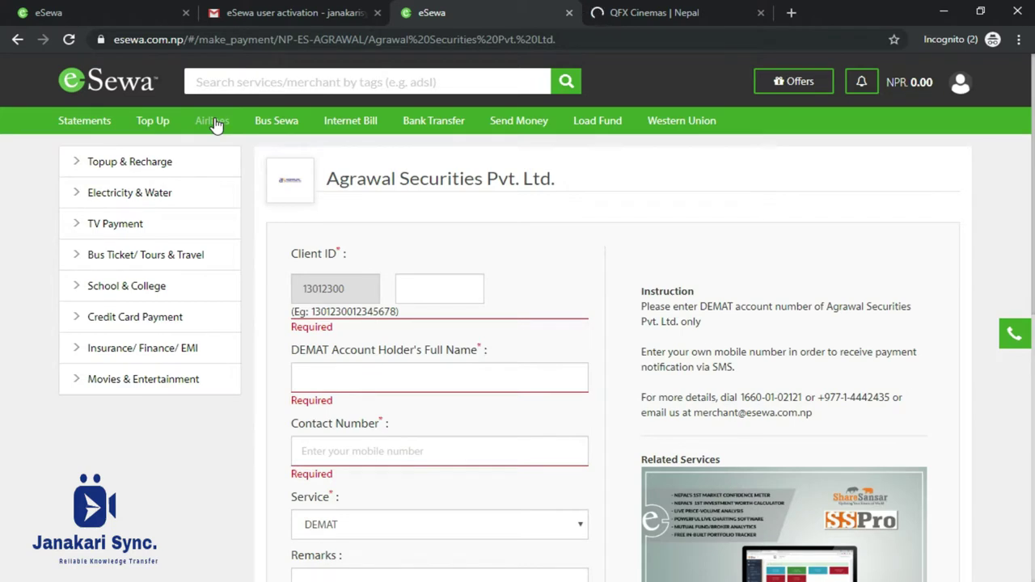
click(711, 13)
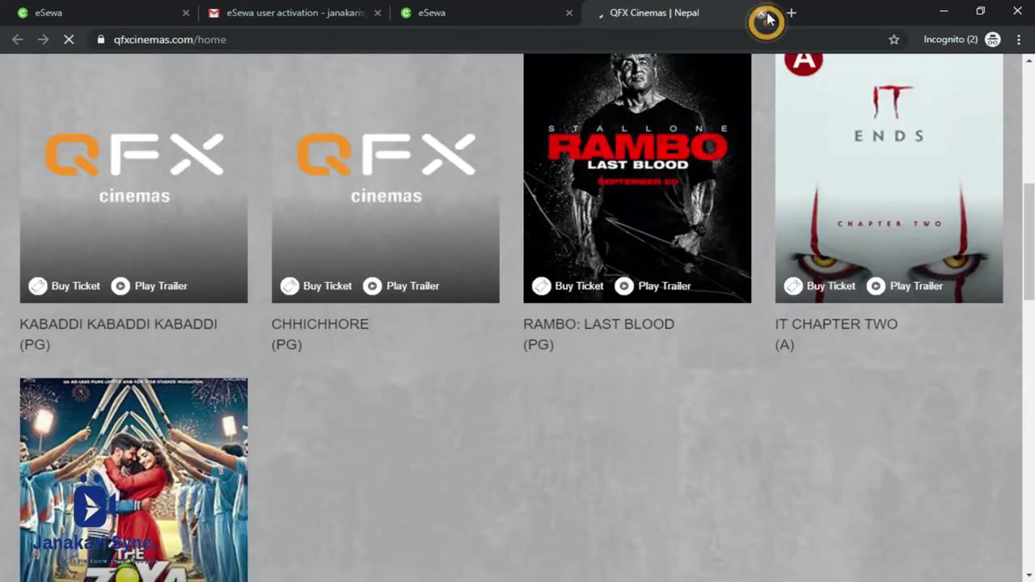
click(767, 14)
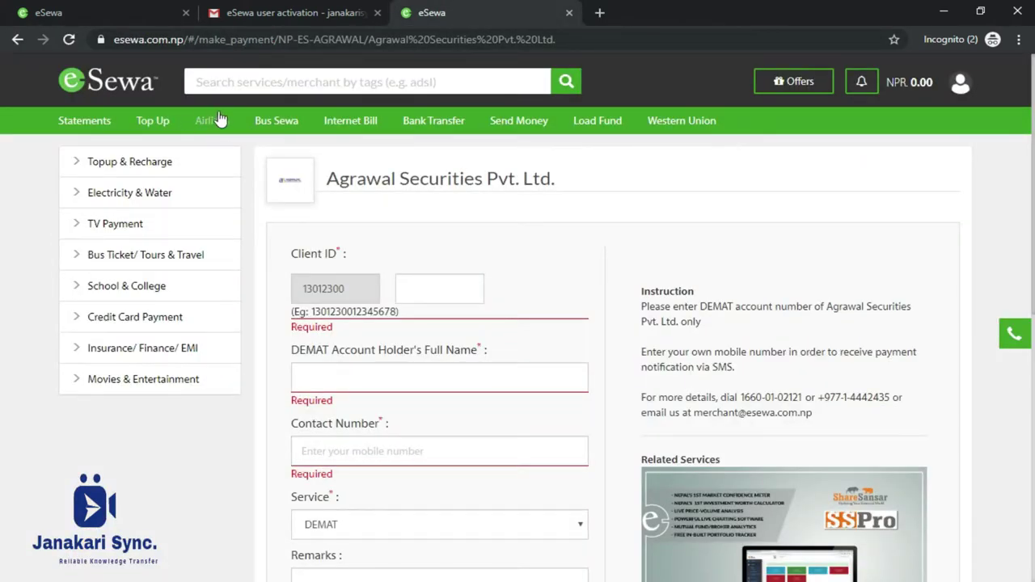
Start a flight booking from KATHMANDU to JOMSOM.
click(216, 118)
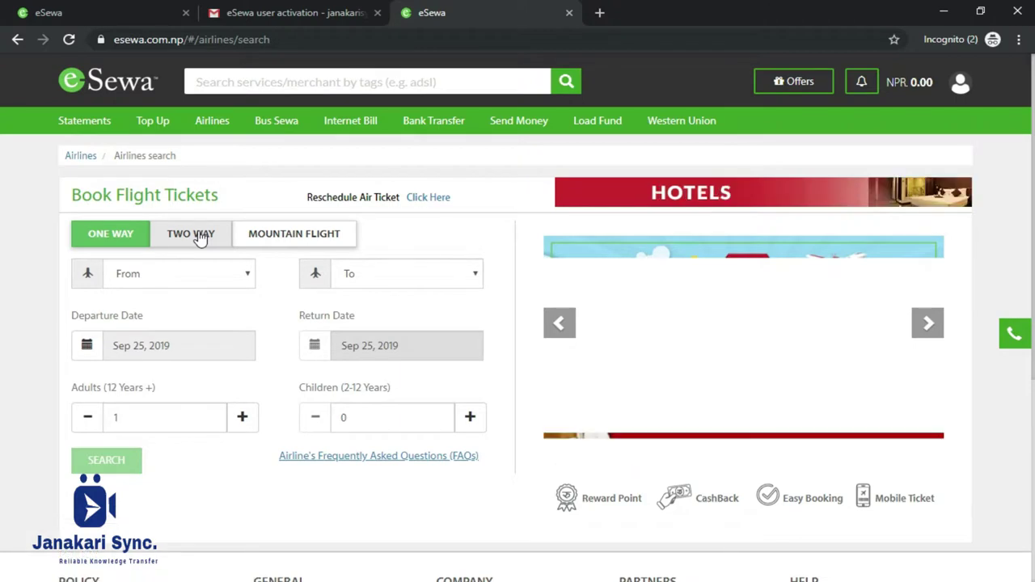
click(206, 279)
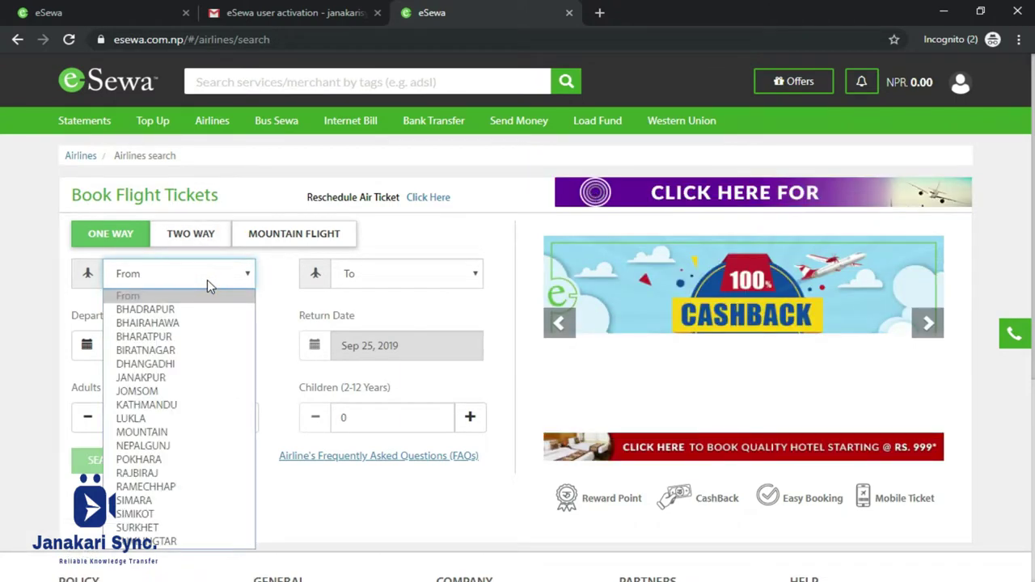
click(208, 407)
click(410, 275)
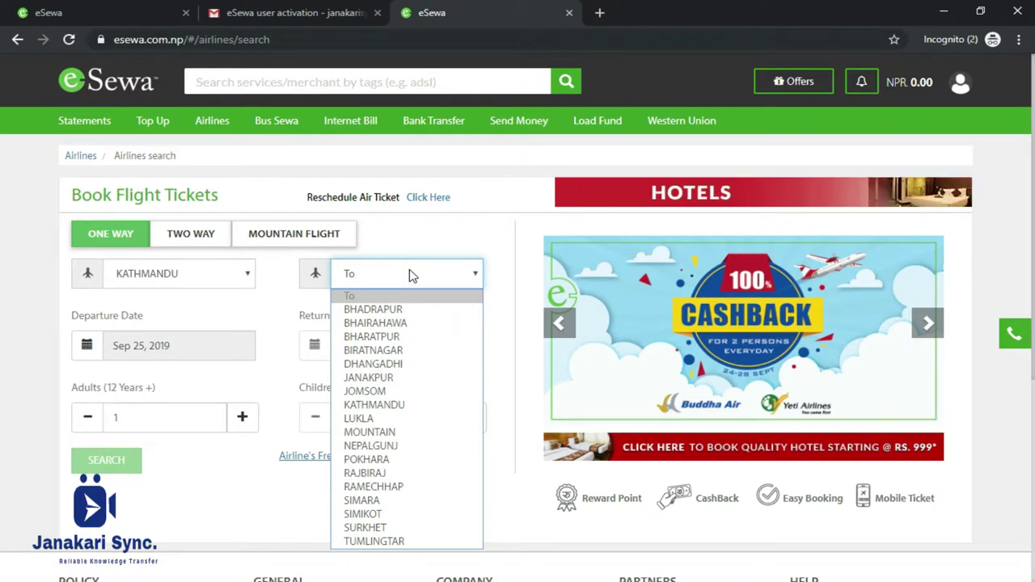
click(400, 391)
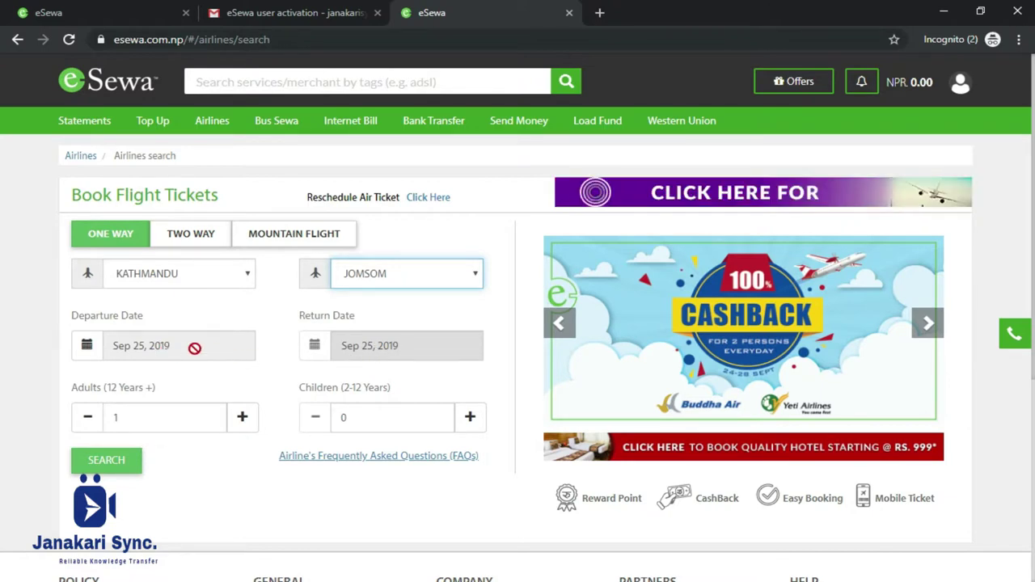
Set the departure date to September 28 and adults to 2.
click(87, 347)
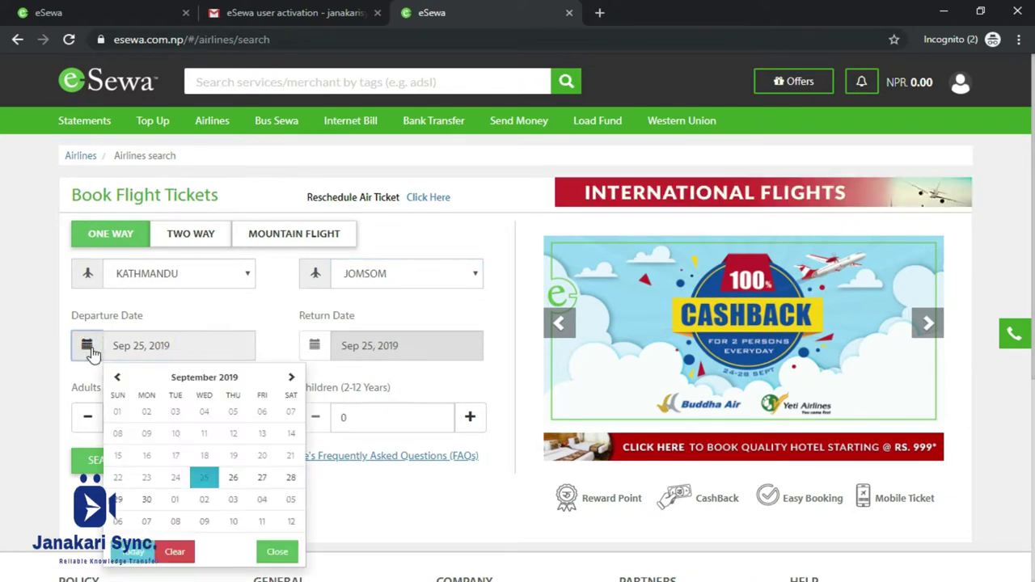
click(290, 478)
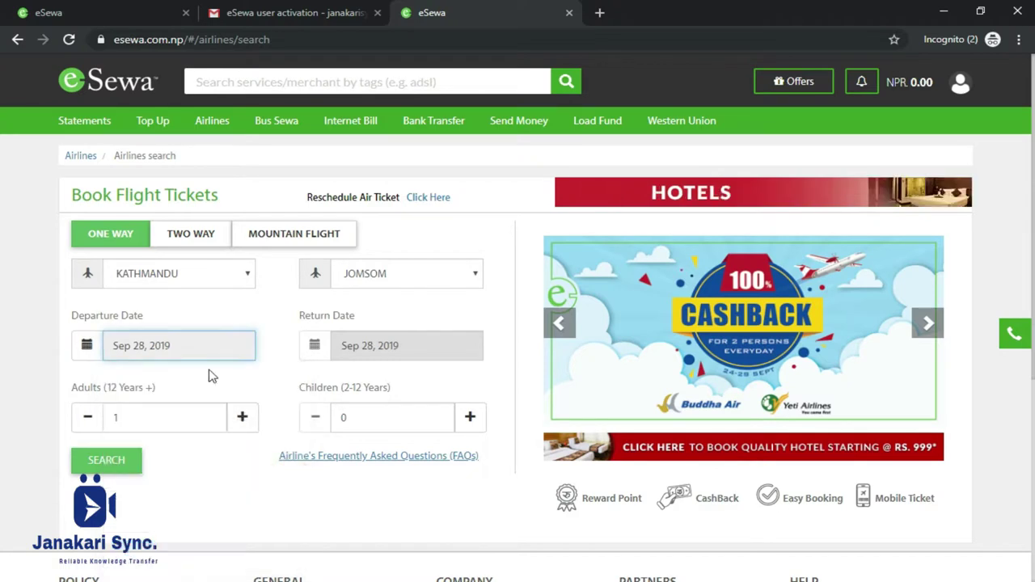
click(413, 346)
click(314, 349)
click(370, 345)
click(316, 346)
click(164, 419)
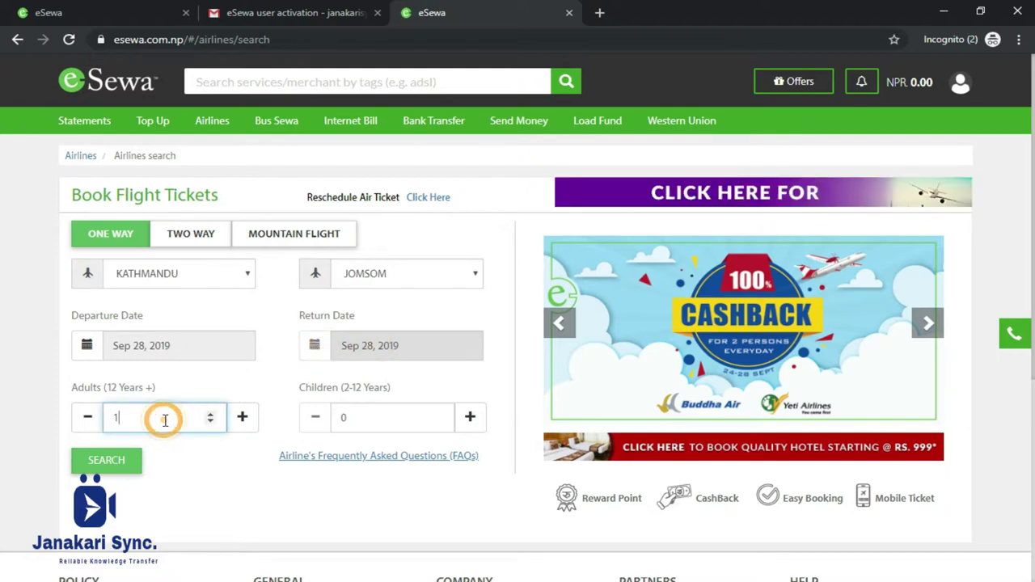
key(BackSpace)
text(2)
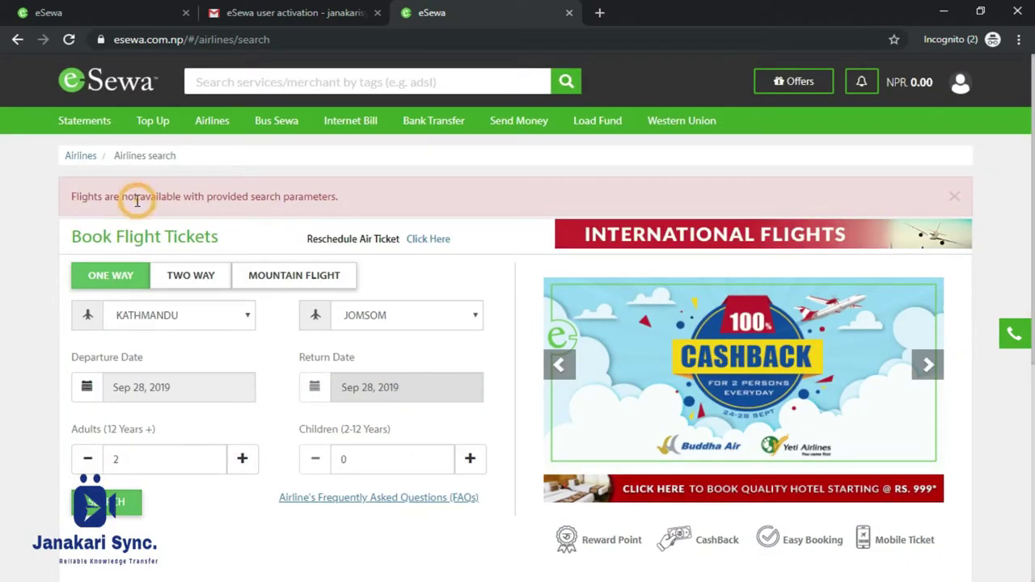
After the no-flights message, change the destination to POKHARA and search again.
drag(81, 199, 267, 199)
click(316, 385)
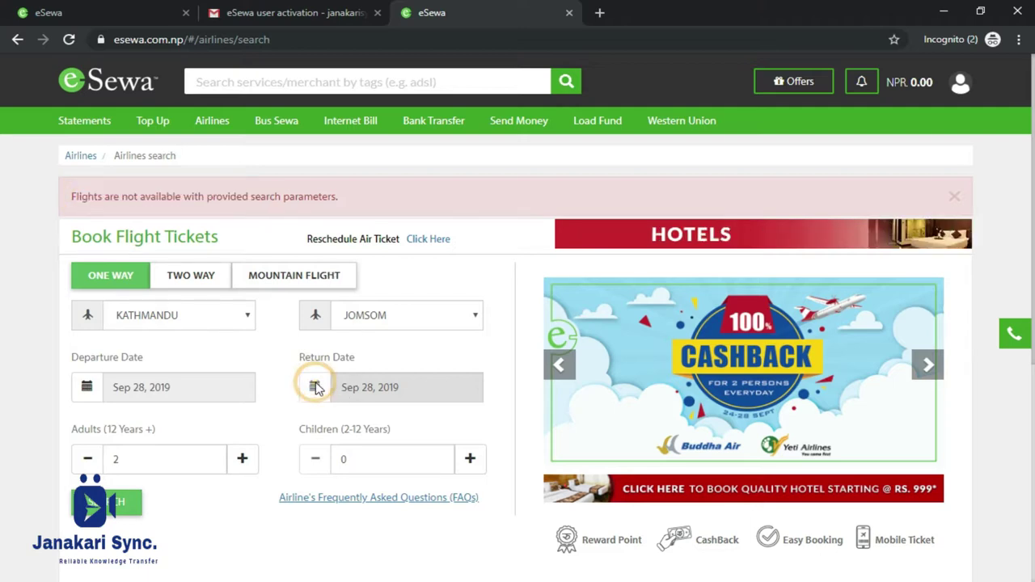
click(81, 394)
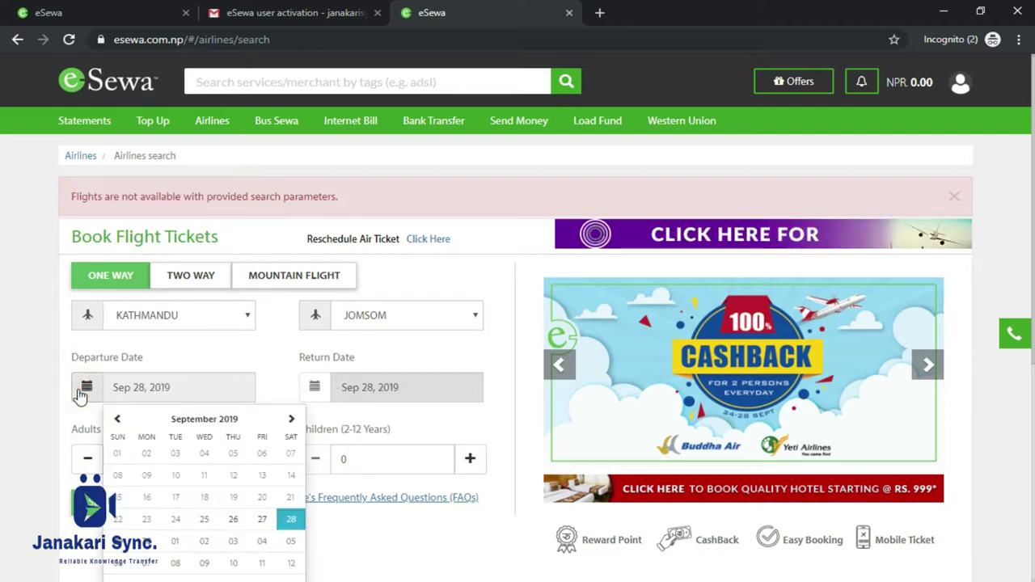
click(447, 321)
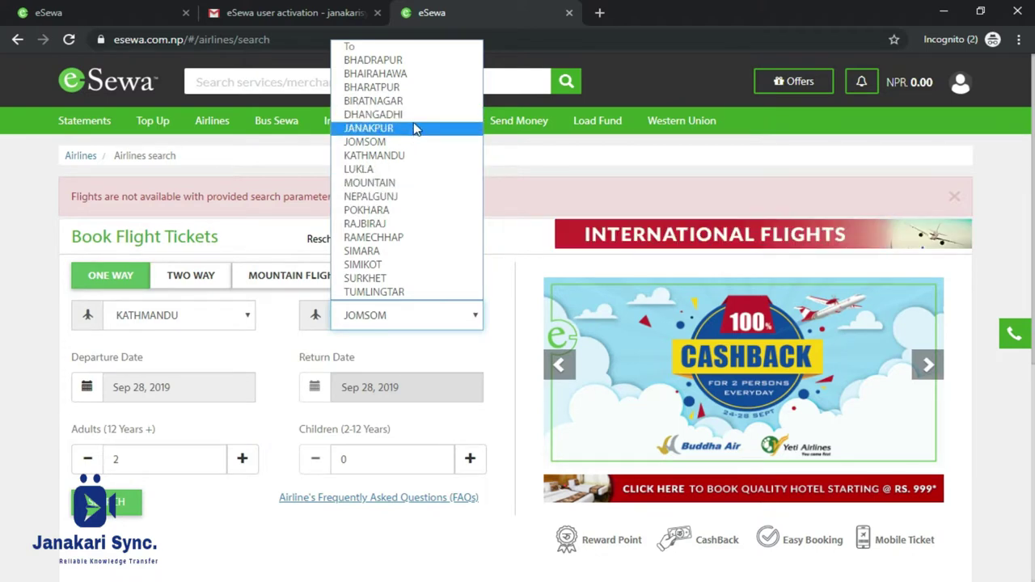
click(423, 209)
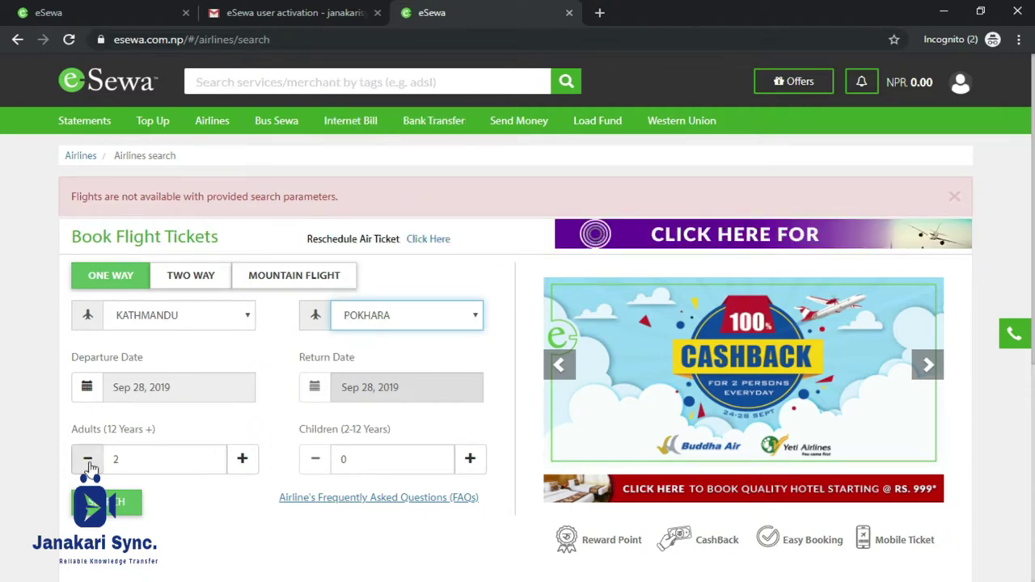
click(103, 504)
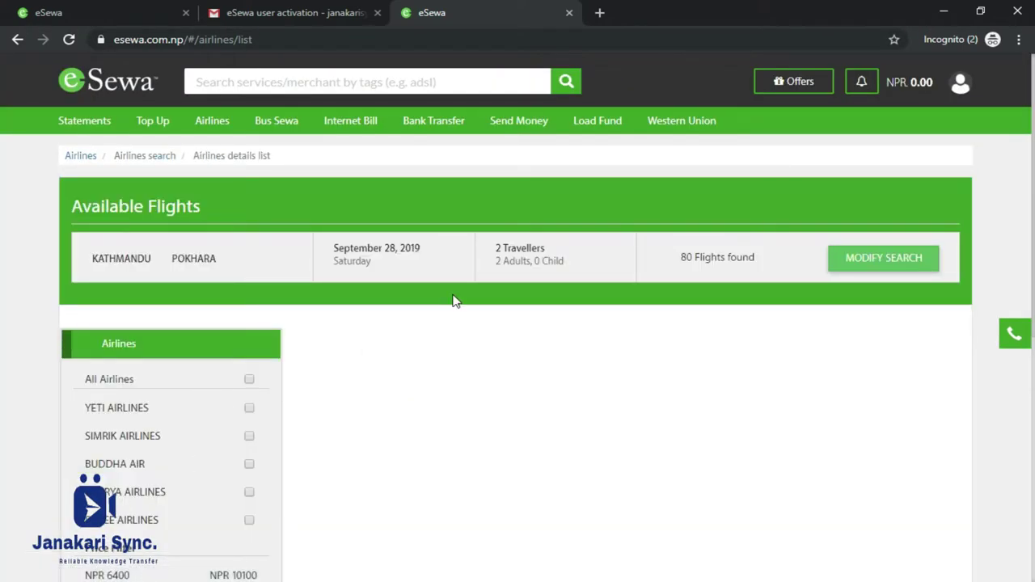
Scroll through the 80 departure flights, led by Buddha Air U4603 at NPR 6400.
scroll(631, 335, down, 2)
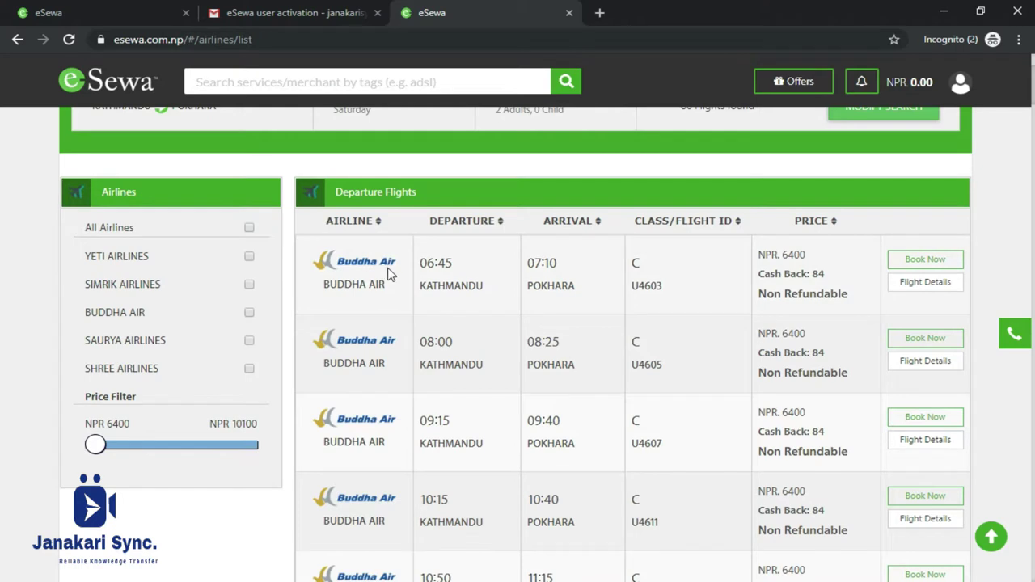
scroll(389, 274, down, 10)
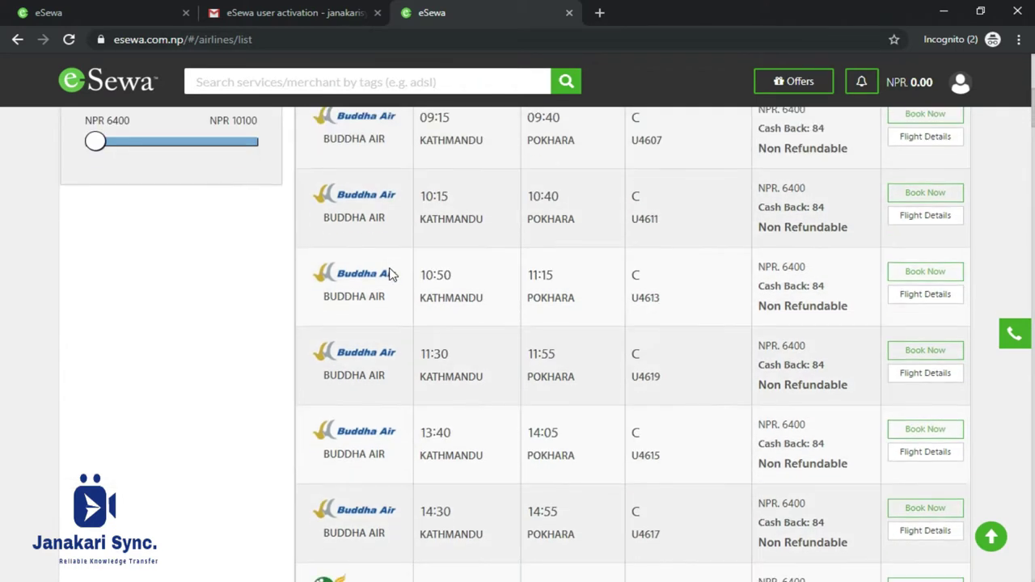
scroll(389, 275, up, 10)
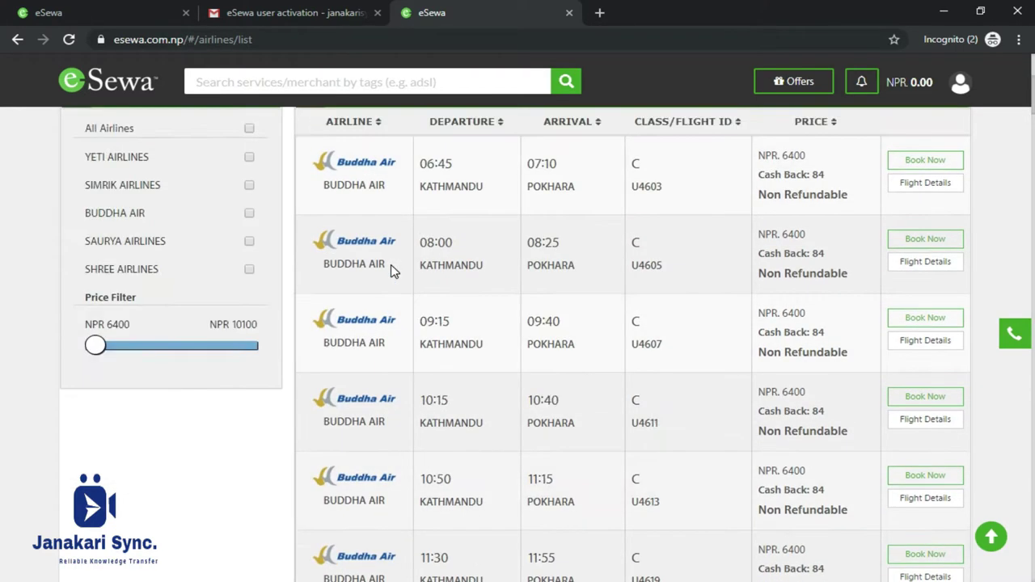
scroll(376, 323, down, 6)
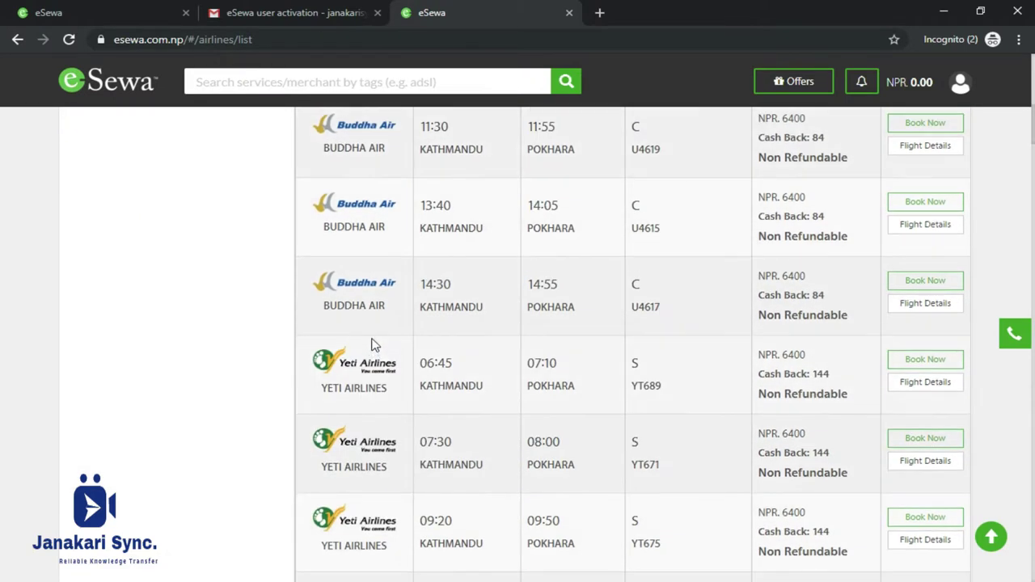
scroll(378, 368, down, 13)
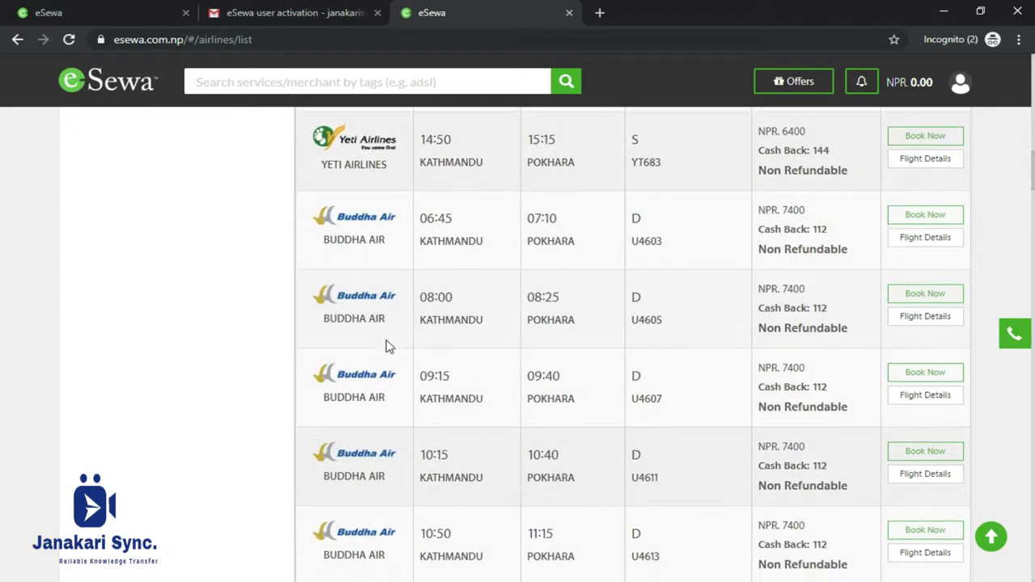
scroll(385, 332, down, 18)
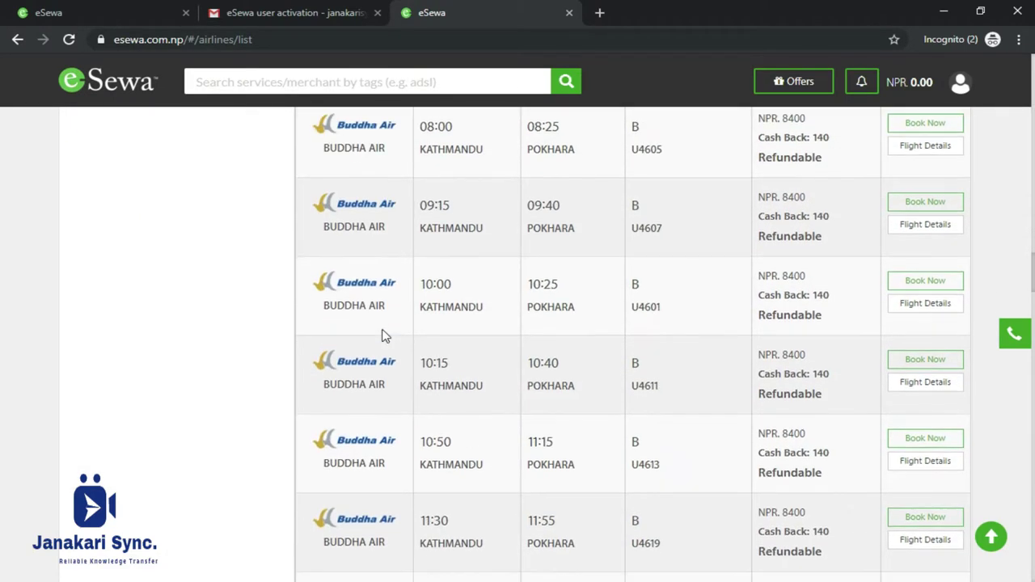
scroll(385, 327, down, 13)
scroll(492, 319, up, 20)
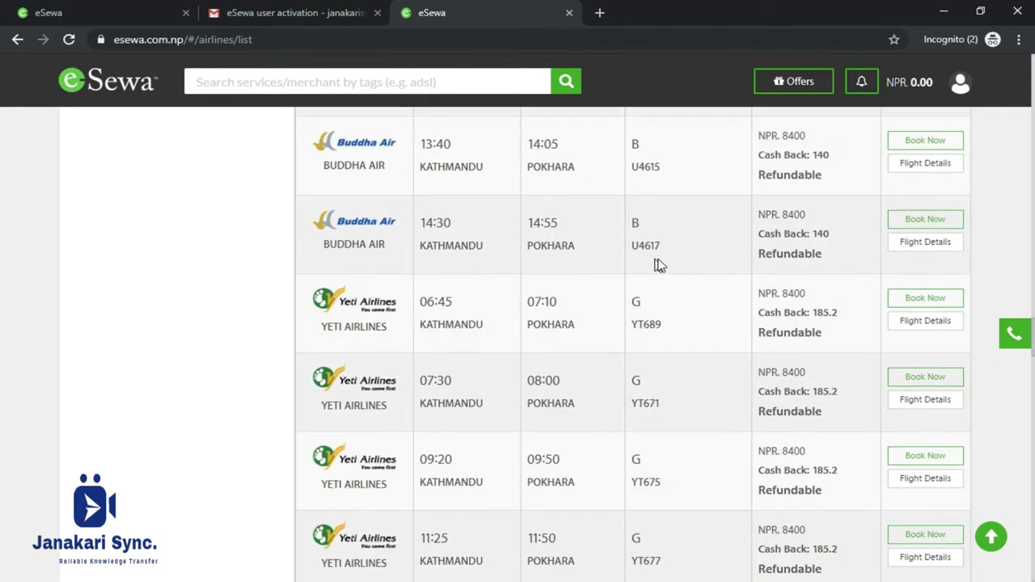
scroll(661, 234, up, 15)
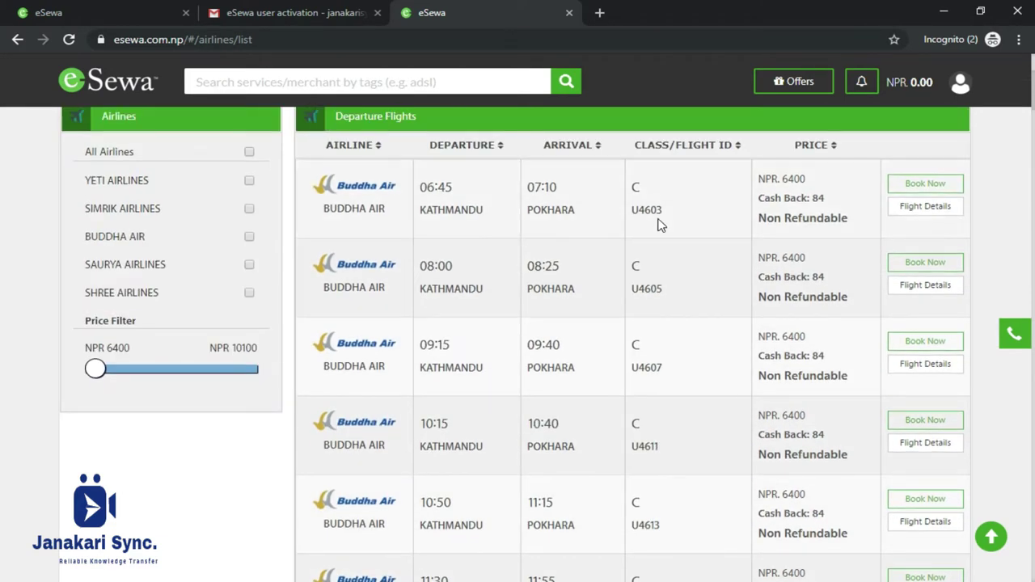
scroll(660, 225, up, 3)
scroll(760, 303, down, 1)
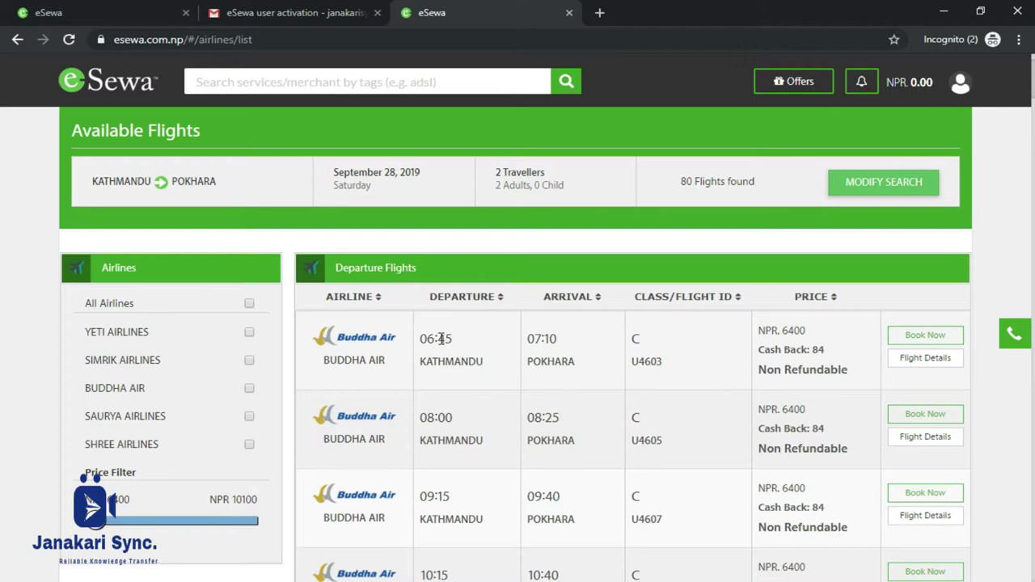
Open the fare details for the 06:45 Buddha Air flight U4603 and review adult and child fares.
click(930, 361)
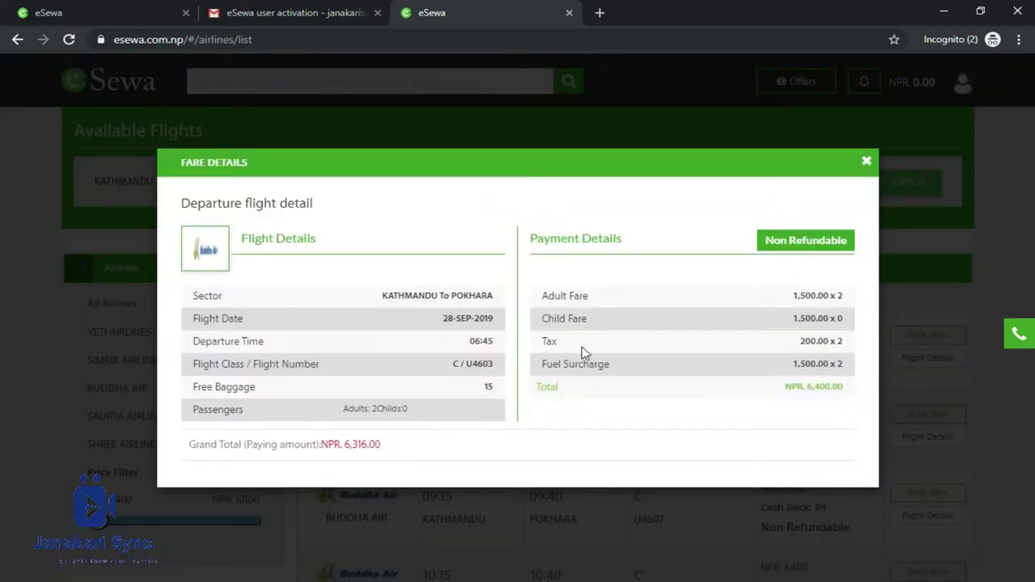
triple_click(817, 298)
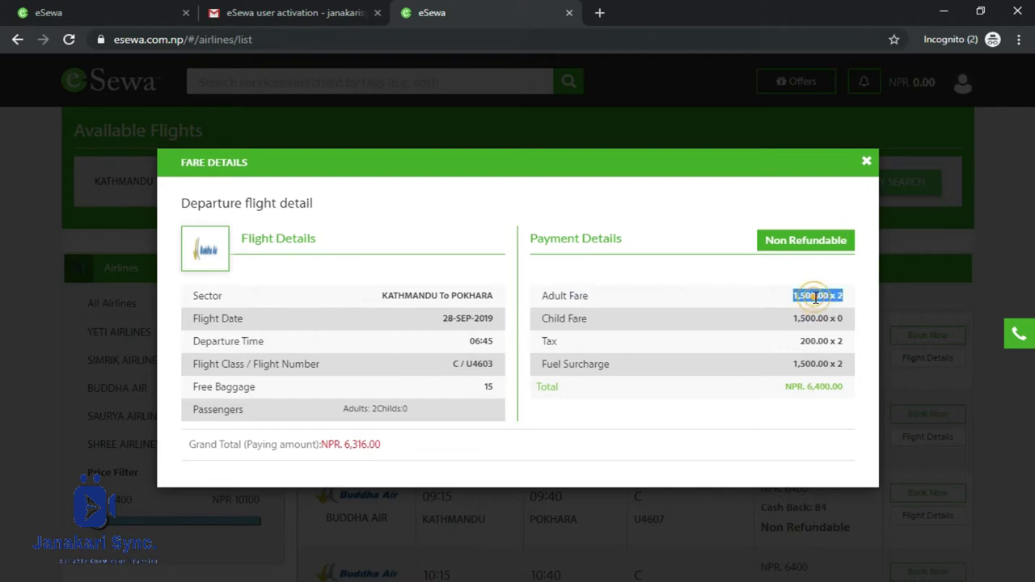
triple_click(811, 318)
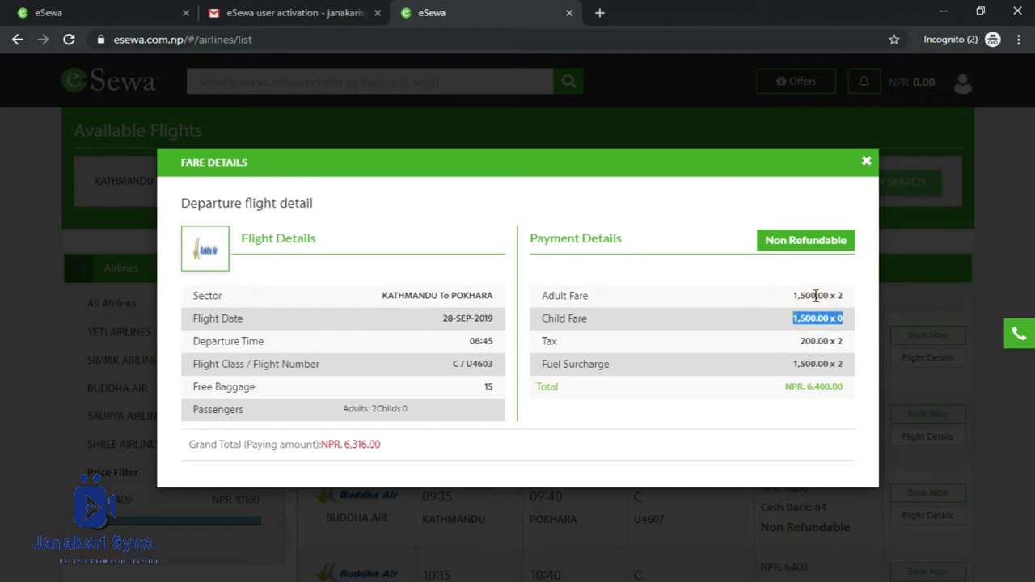
triple_click(809, 296)
click(818, 342)
Review the 200.00 tax, fuel surcharge and the NPR 6,400.00 total in the fare breakdown.
triple_click(818, 341)
double_click(820, 341)
triple_click(820, 341)
click(821, 340)
triple_click(821, 341)
click(834, 363)
triple_click(835, 364)
triple_click(817, 365)
click(819, 387)
triple_click(820, 384)
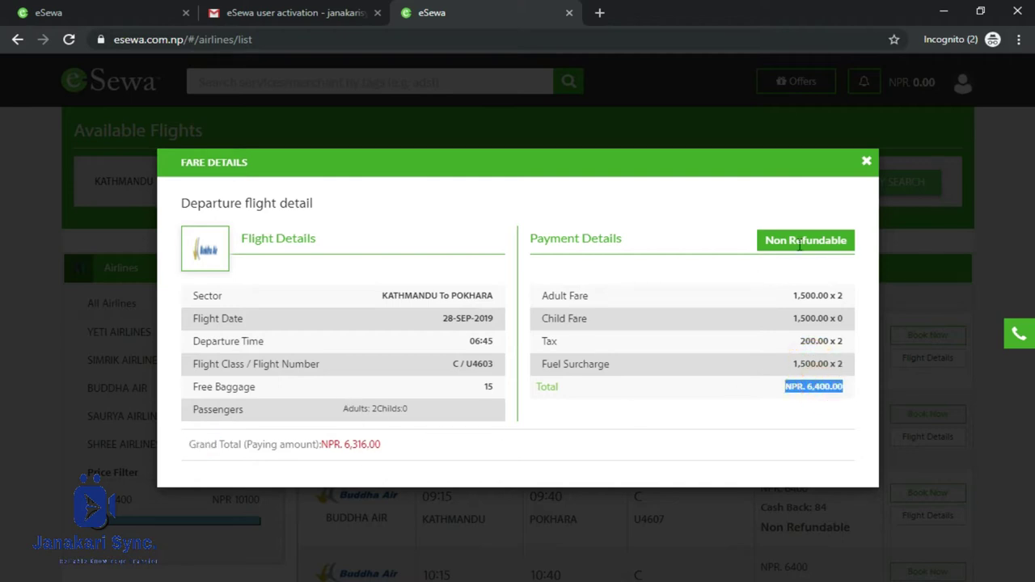
Close the fare details, try booking the 06:45 flight, and dismiss the Insufficient Balance notice.
click(865, 164)
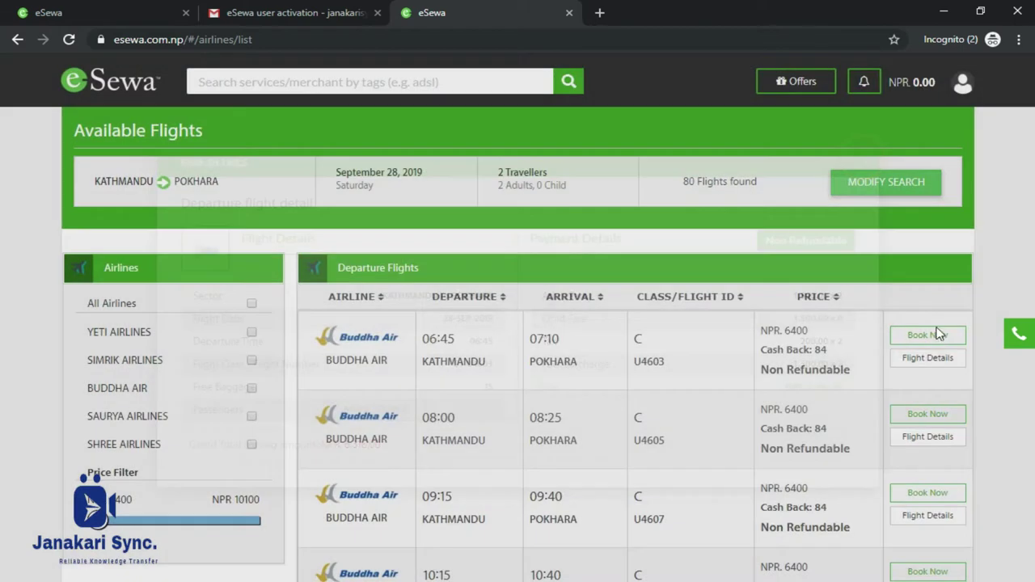
click(928, 334)
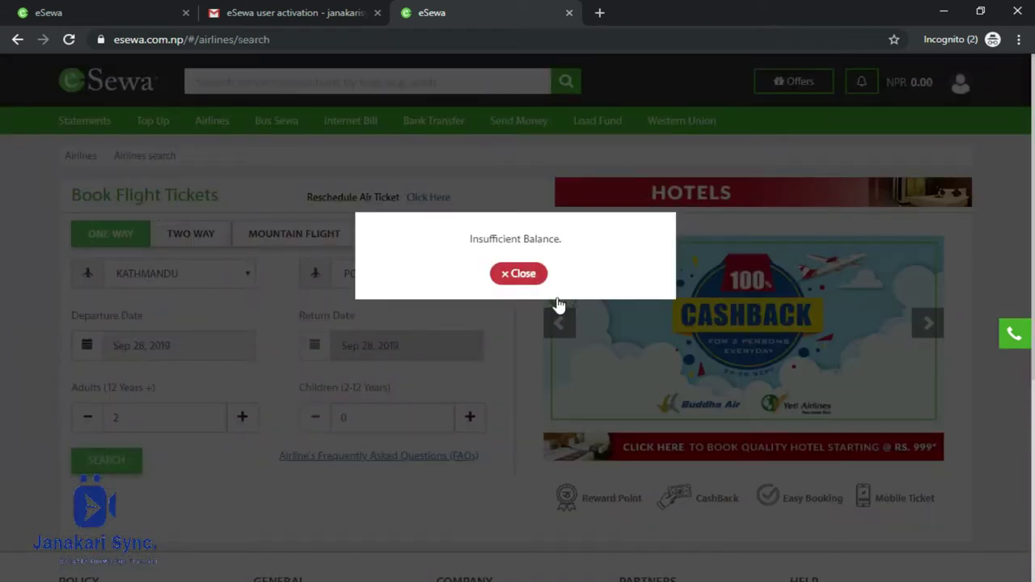
click(521, 274)
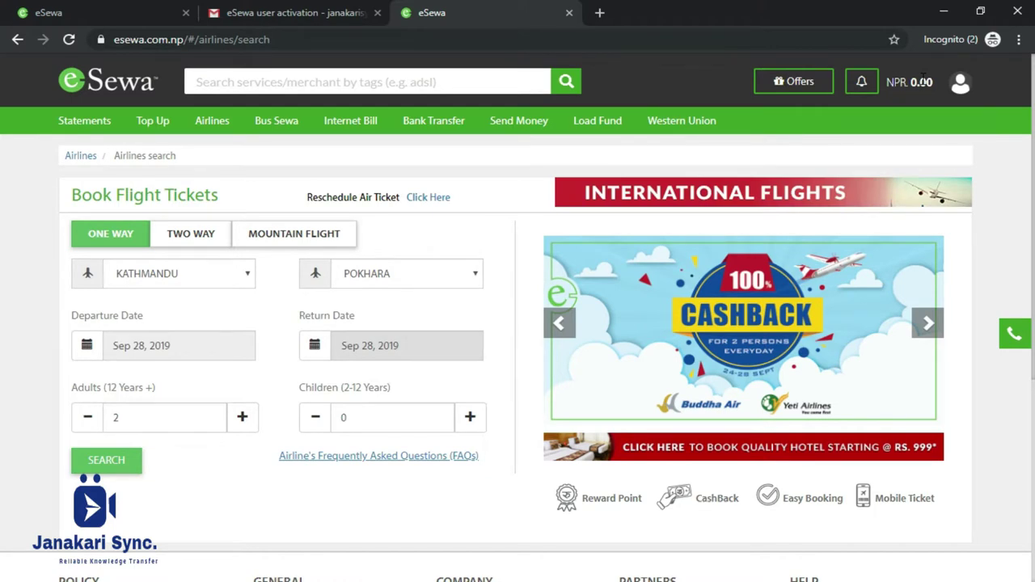
scroll(609, 315, down, 3)
scroll(610, 314, up, 3)
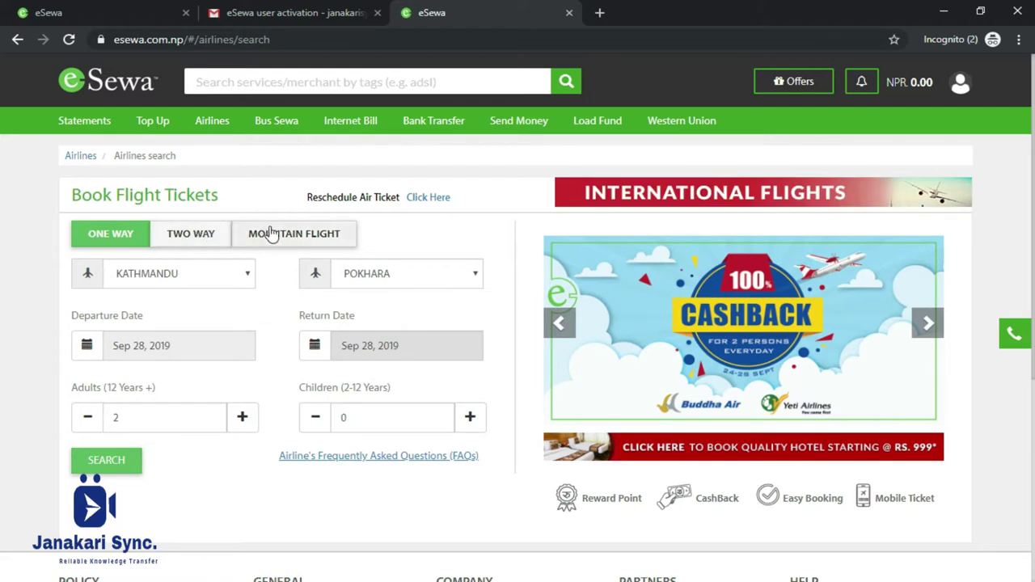
Switch the search form through Mountain Flight and Two Way, then back to One Way.
click(302, 241)
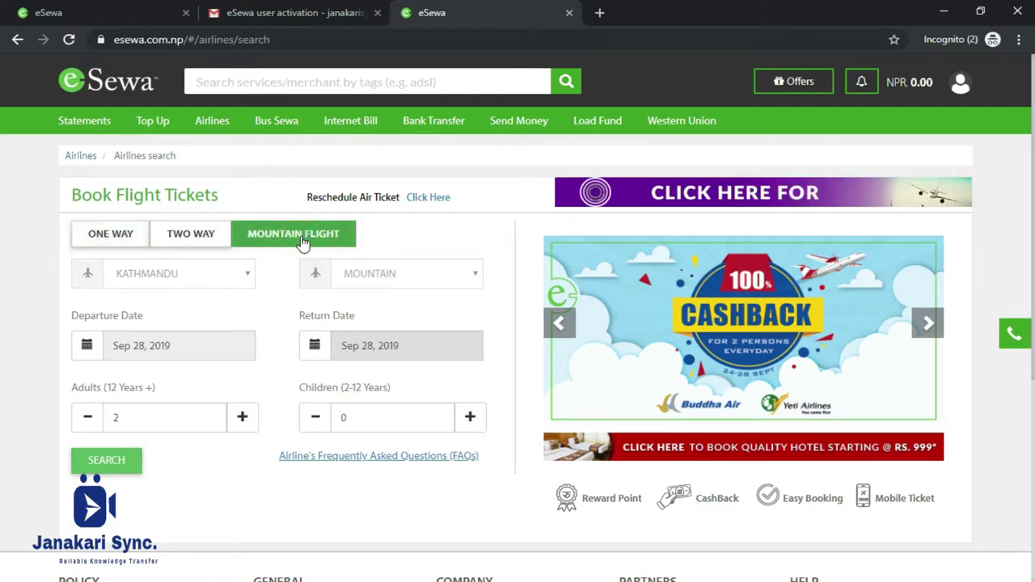
click(202, 240)
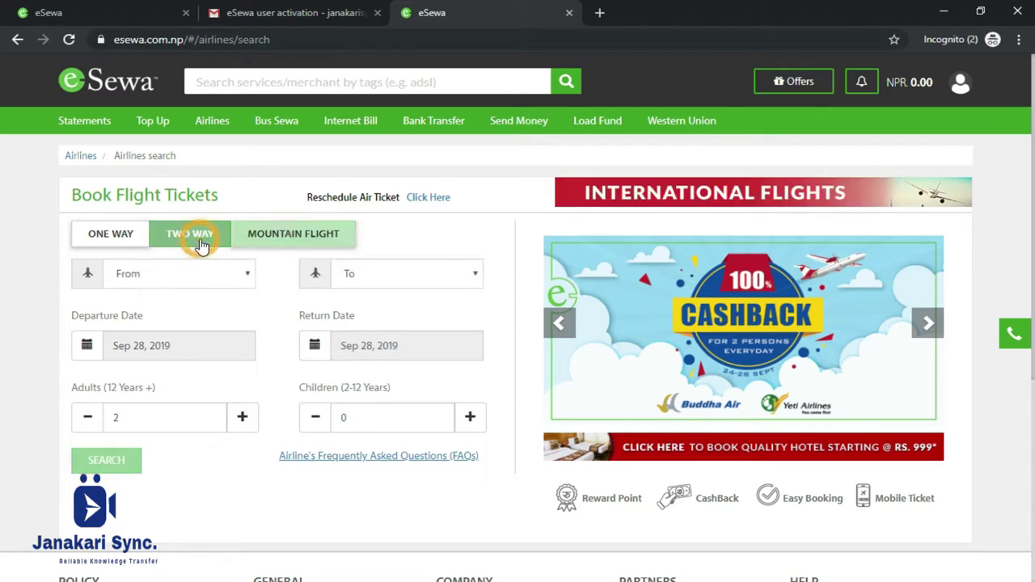
click(125, 239)
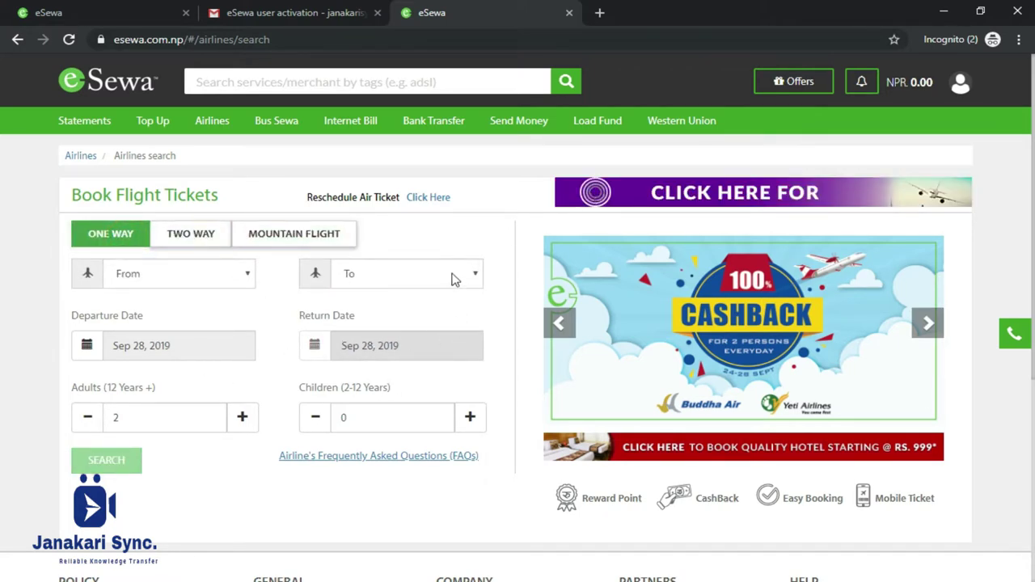
In Bus Sewa, pick Lumle Kande from Top Destinations to list Kathmandu buses for Sep 25, 2019.
click(290, 123)
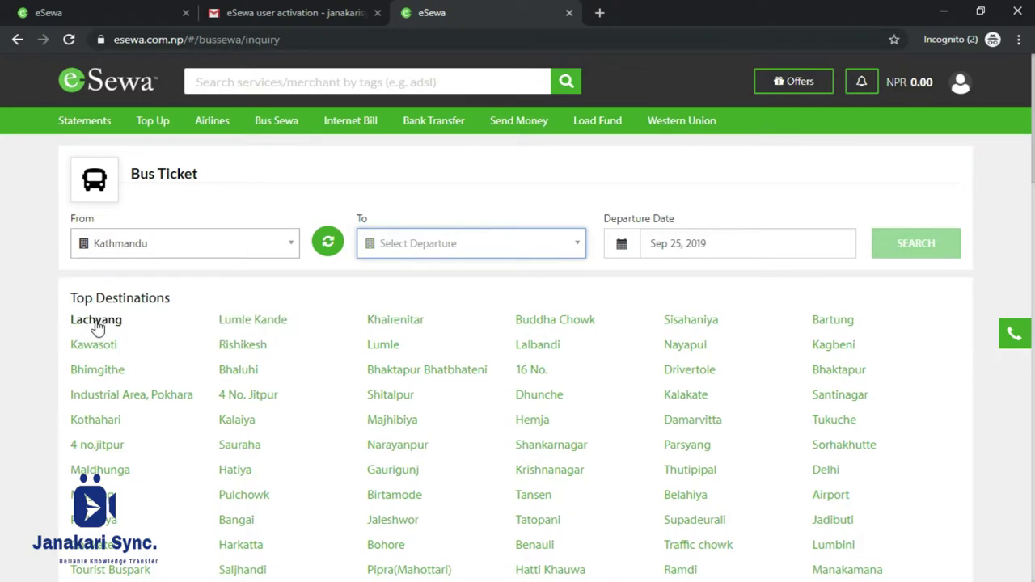
click(262, 321)
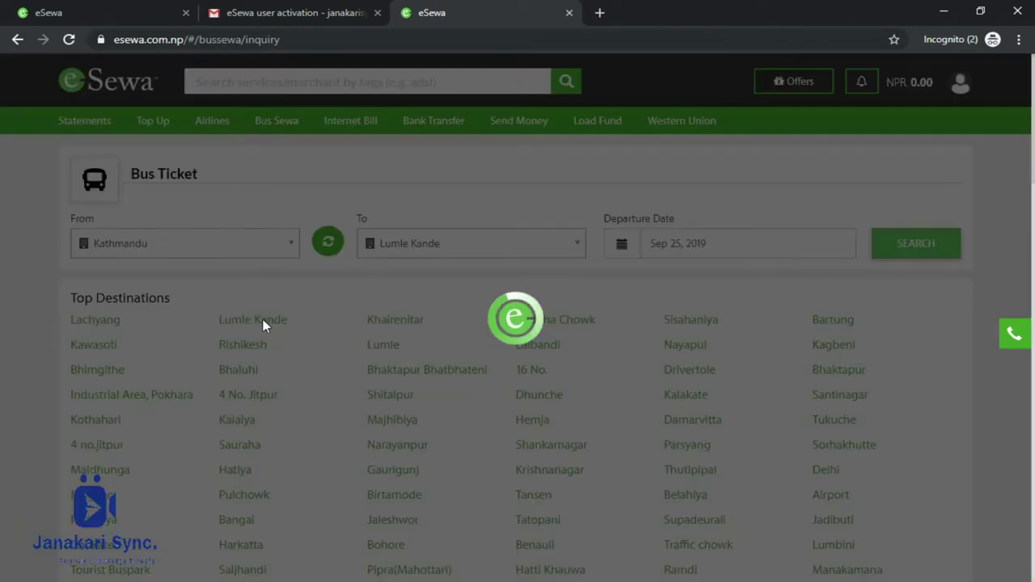
scroll(399, 326, down, 1)
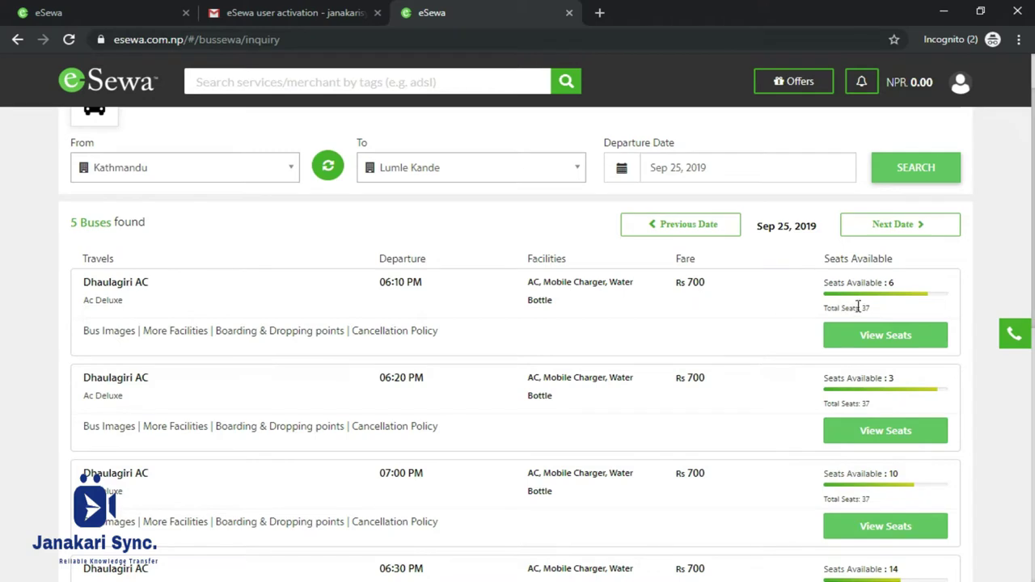
Show the seat map of the 06:10 PM Dhaulagiri AC bus at Rs 700.
triple_click(699, 281)
click(885, 334)
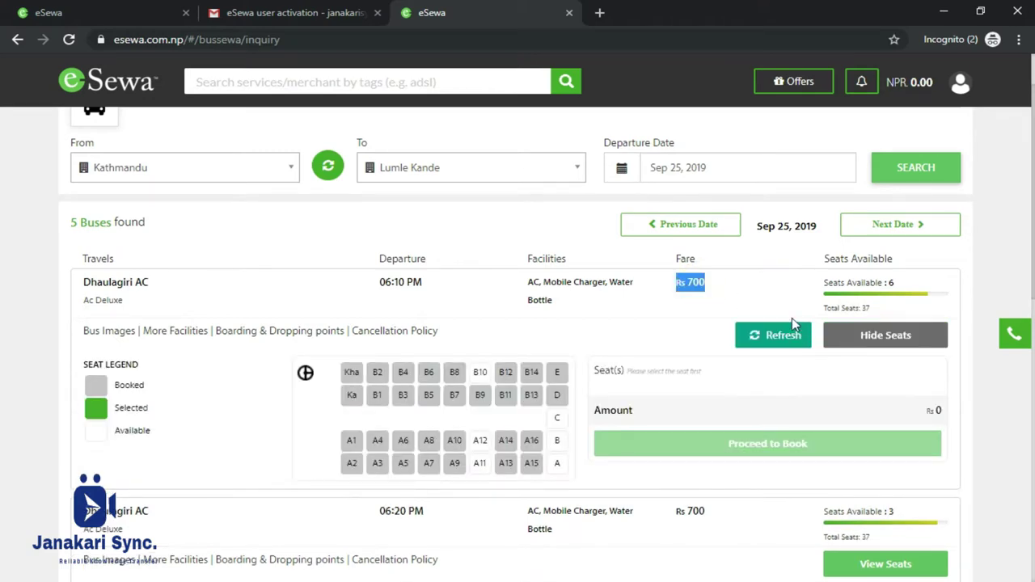
click(736, 301)
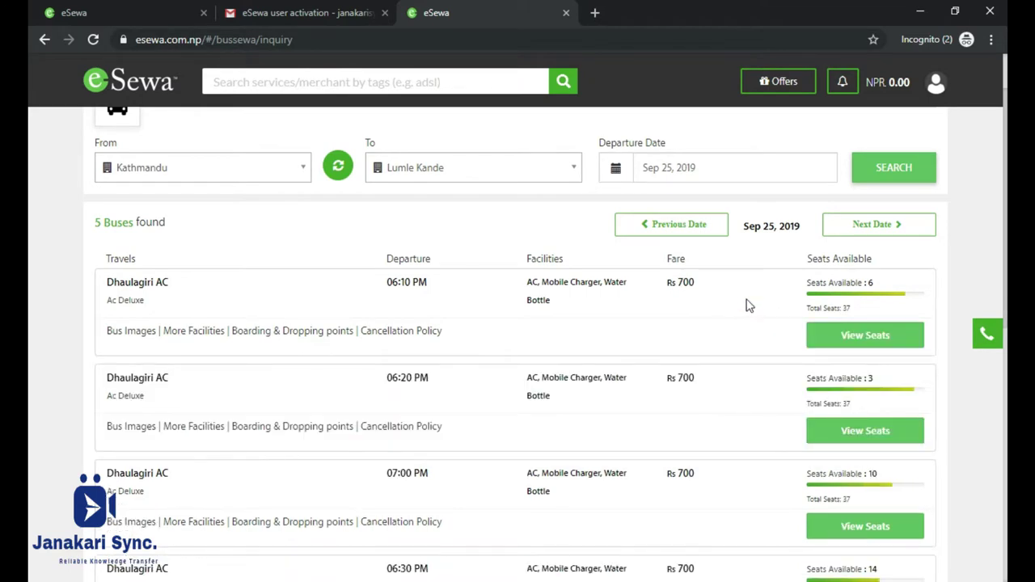
click(854, 337)
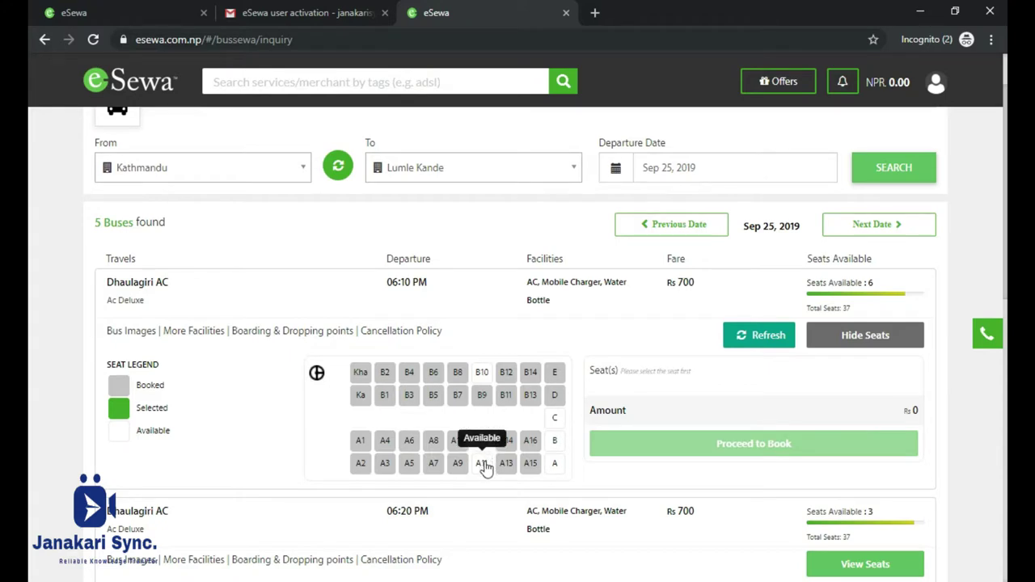
Select seats A12 and A11 for Rs 1400 and proceed to book.
click(482, 443)
click(481, 462)
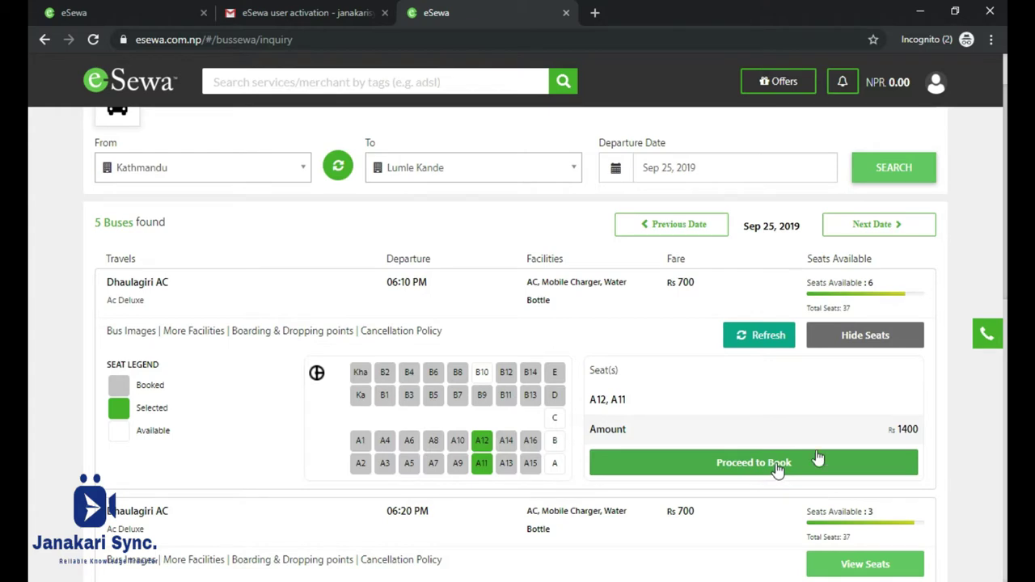
double_click(907, 429)
triple_click(907, 430)
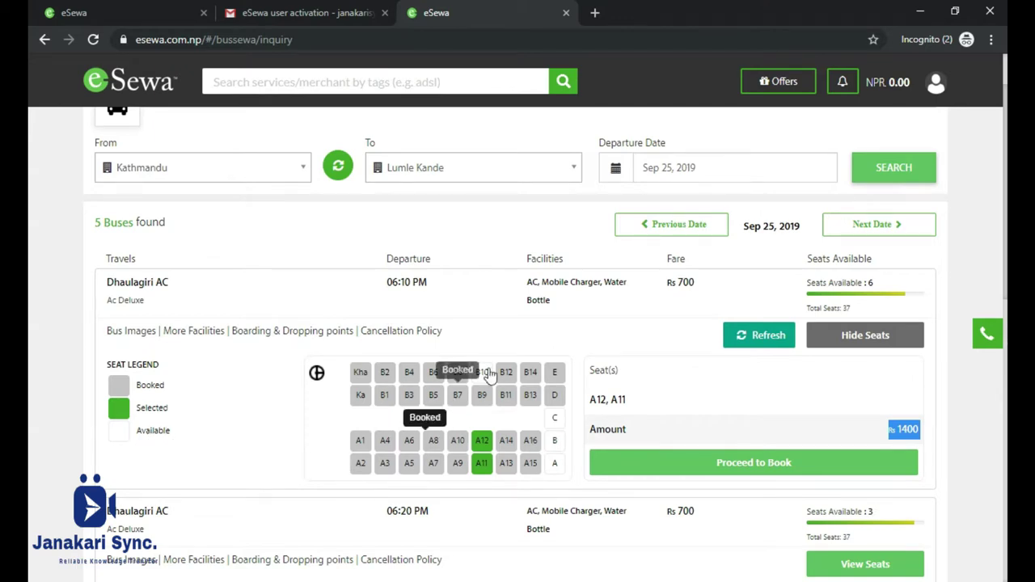
click(792, 465)
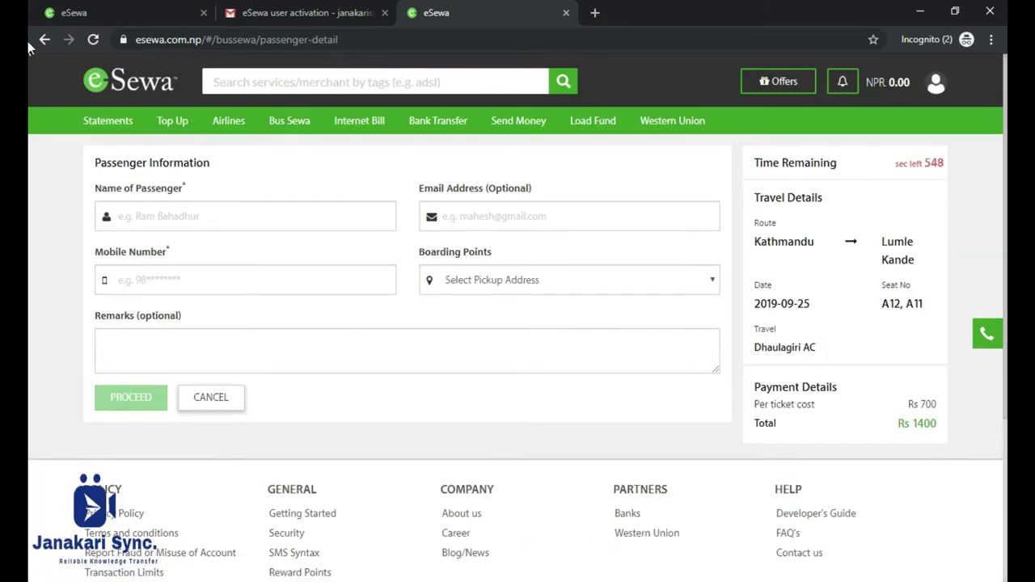
Enter the passenger's name and mobile number, correcting both fields.
click(186, 217)
text(abc)
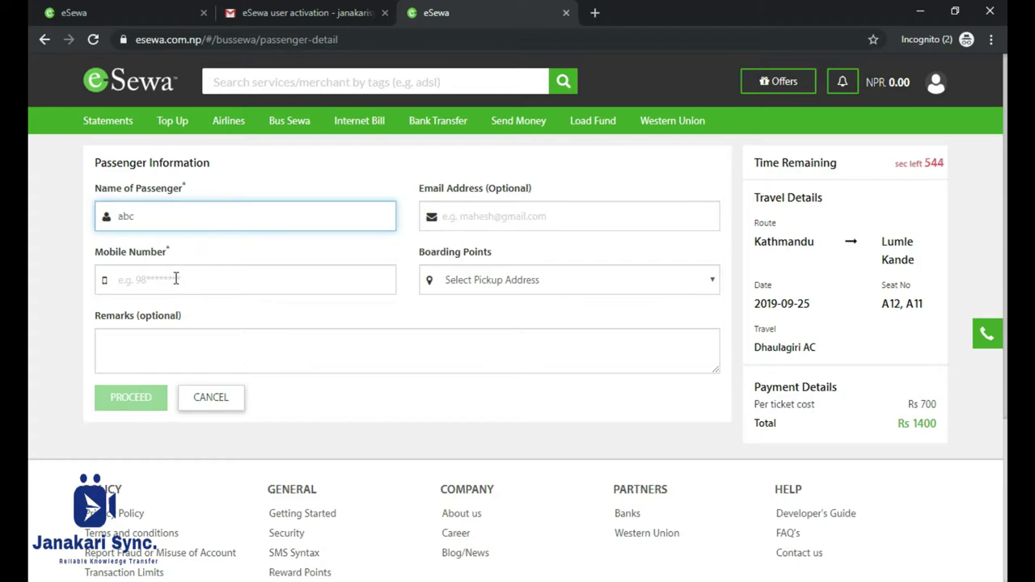
click(176, 278)
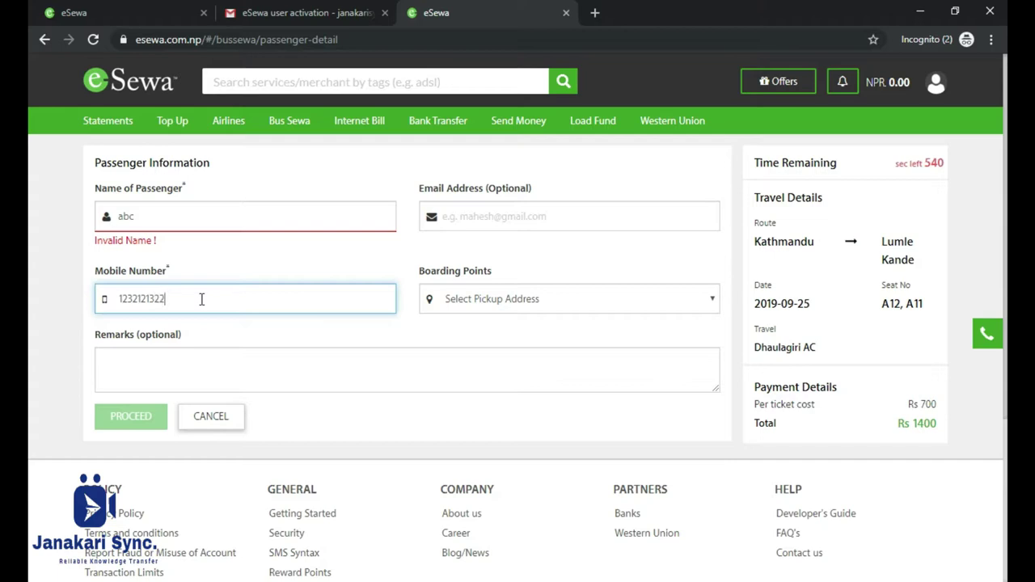
click(181, 212)
text(xyz)
click(210, 280)
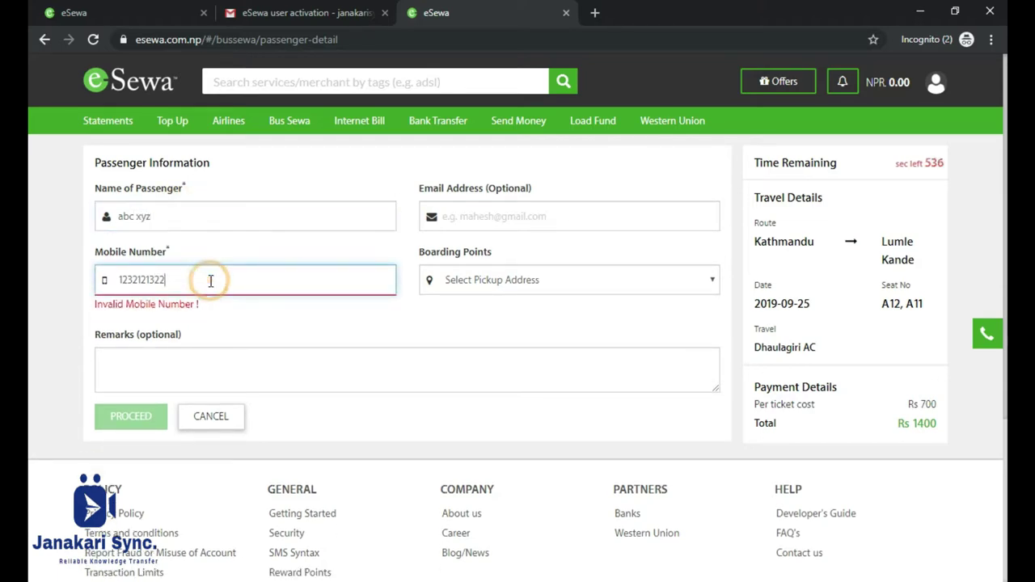
key(BackSpace)
key(BackSpace)
key(BackSpace)
key(BackSpace)
key(BackSpace)
key(BackSpace)
key(BackSpace)
text(1234567890)
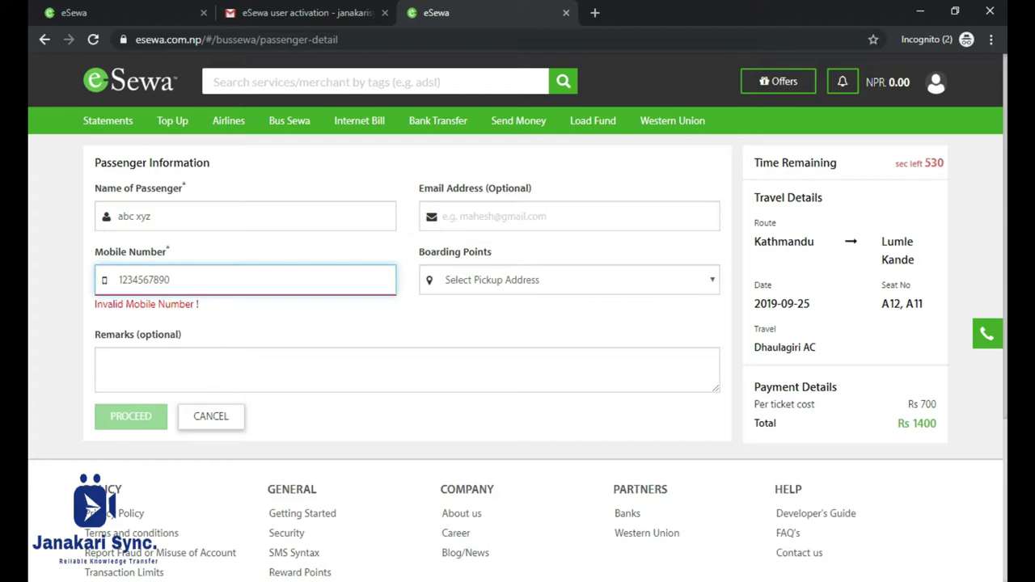
Choose Gongabu Buspark (06:00 PM) as the boarding point.
click(606, 280)
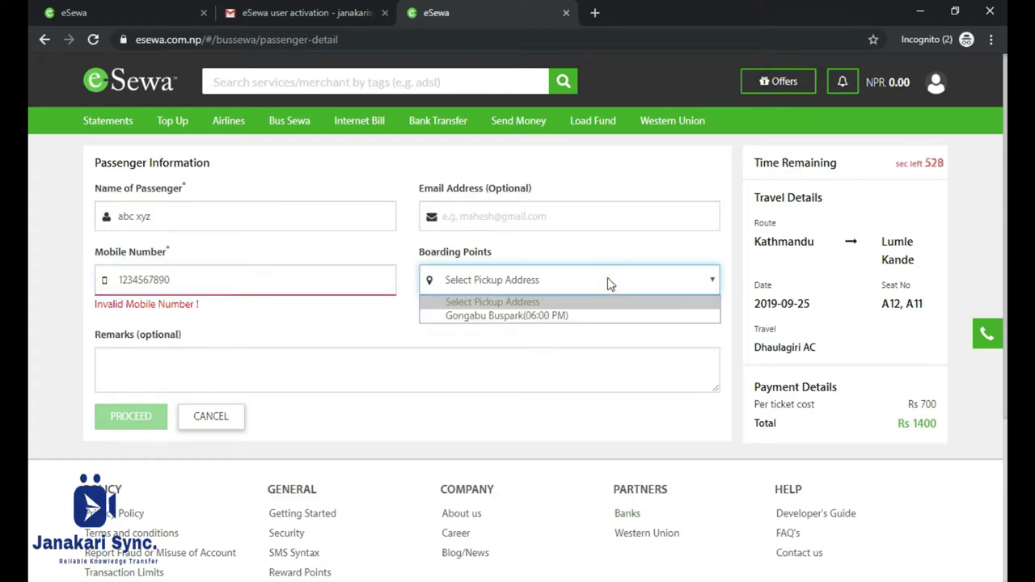
click(580, 314)
click(525, 220)
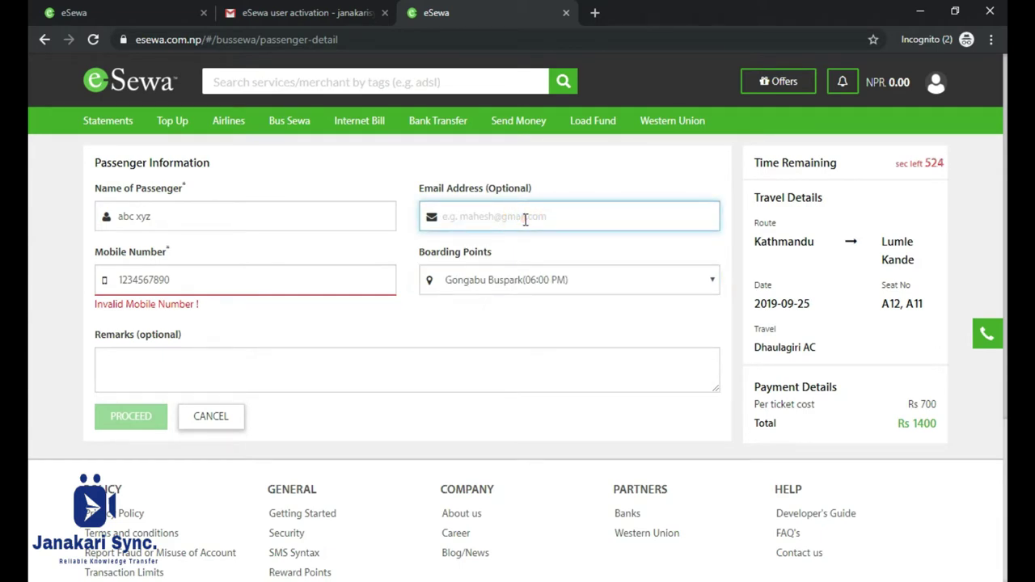
click(215, 365)
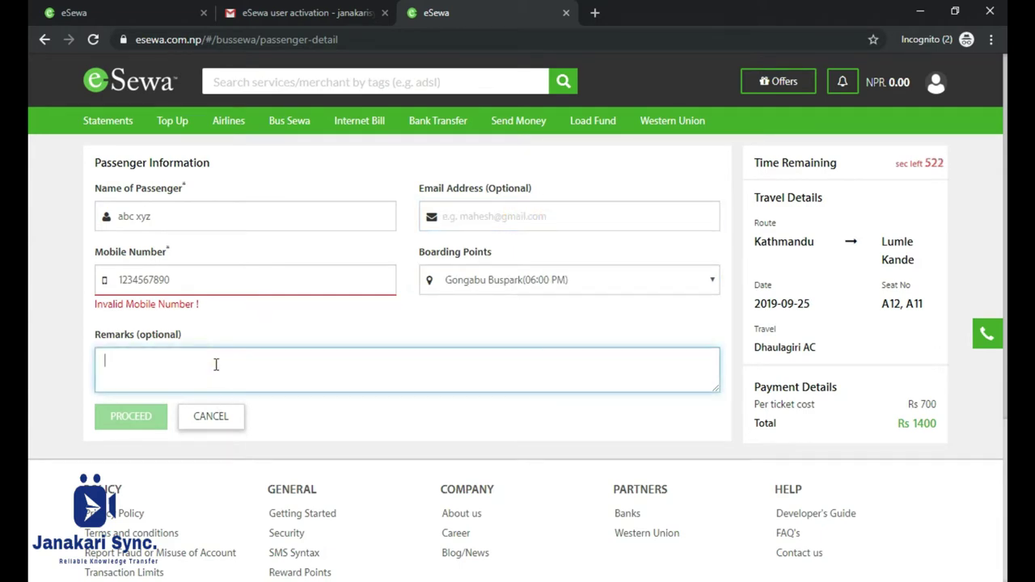
Replace the mobile number with a valid one and submit the passenger details.
double_click(200, 280)
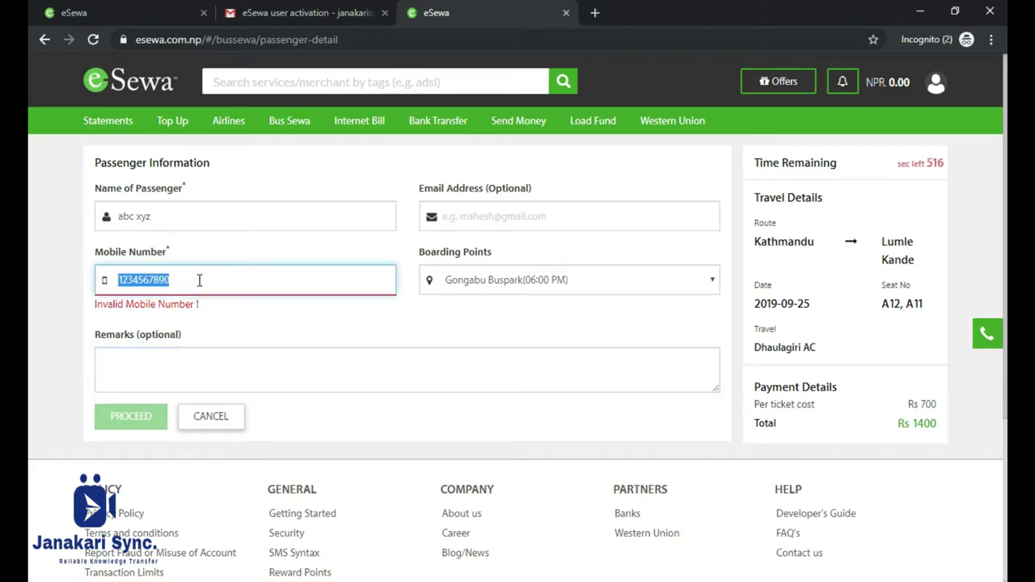
click(211, 354)
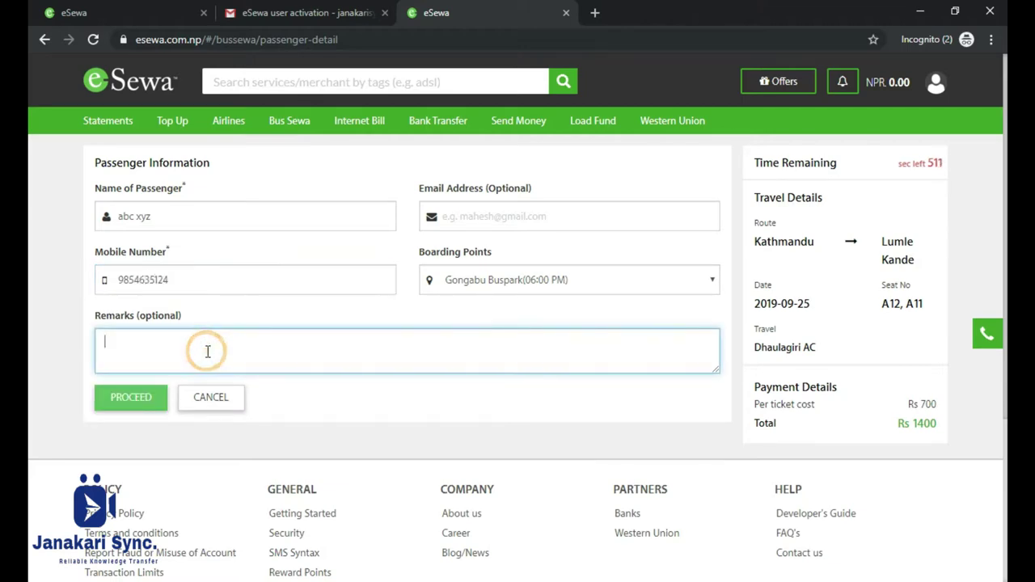
click(139, 403)
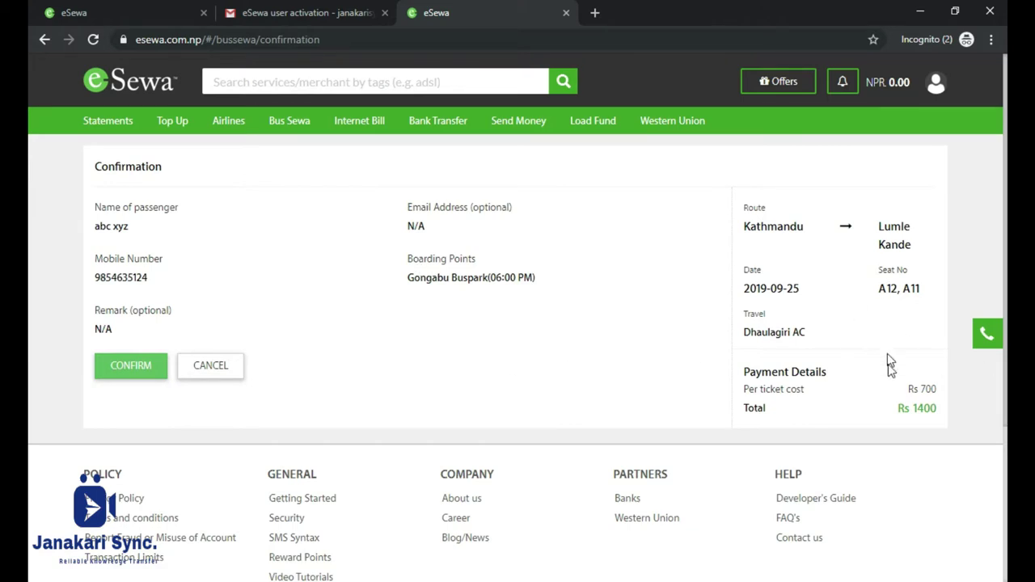
Check the Rs 1400 total and seats A12, A11 on the confirmation, then go to Internet Bill.
click(922, 407)
triple_click(921, 408)
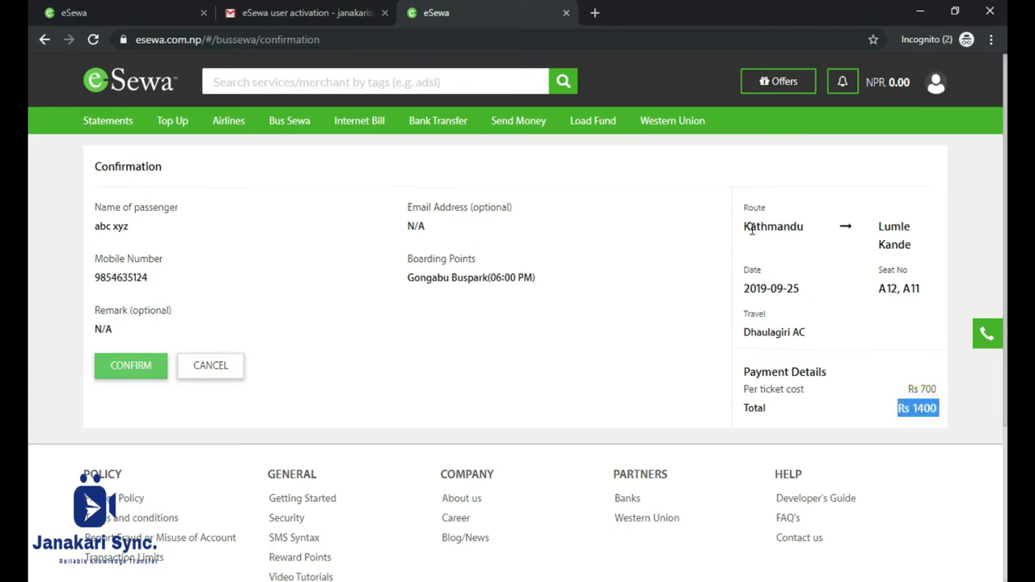
triple_click(894, 289)
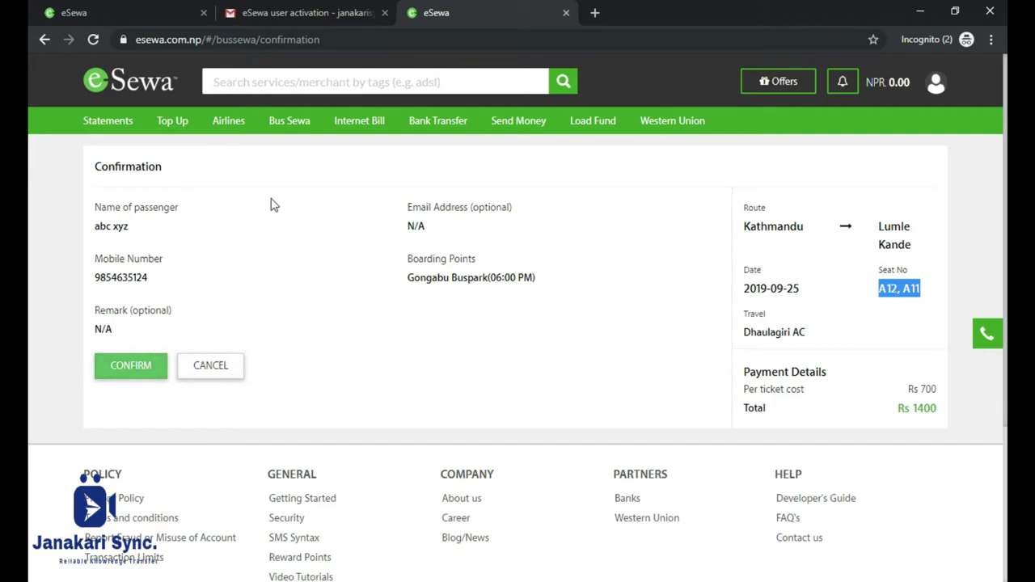
click(360, 126)
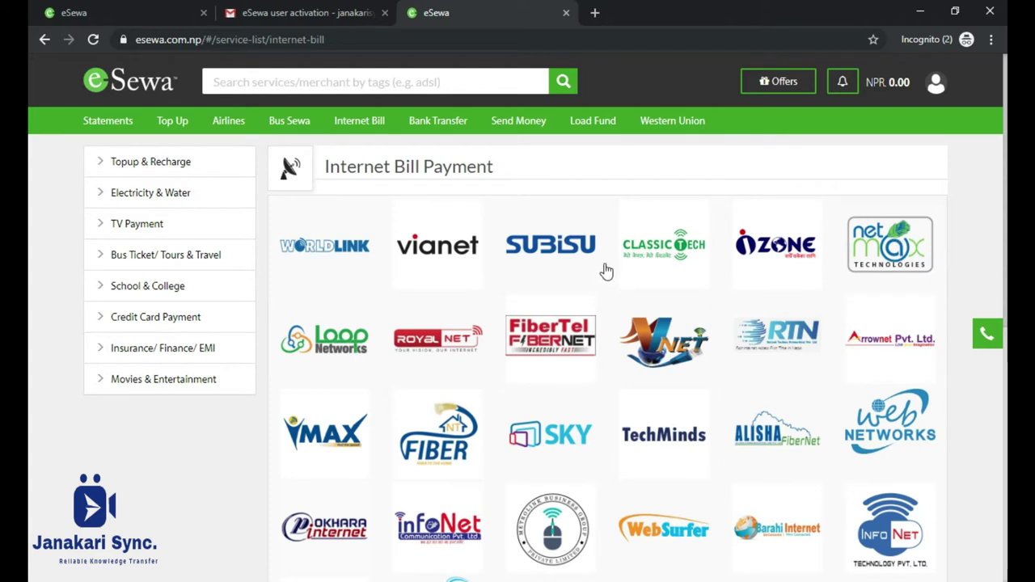
Choose Vianet from the internet provider grid and focus its Customer ID field.
scroll(491, 340, down, 5)
scroll(499, 335, up, 3)
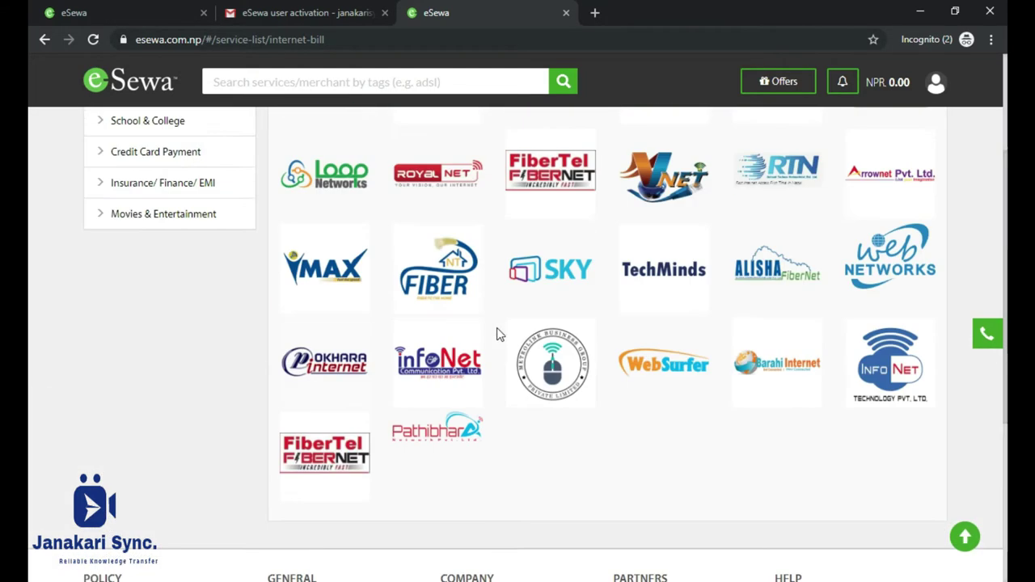
scroll(499, 334, up, 2)
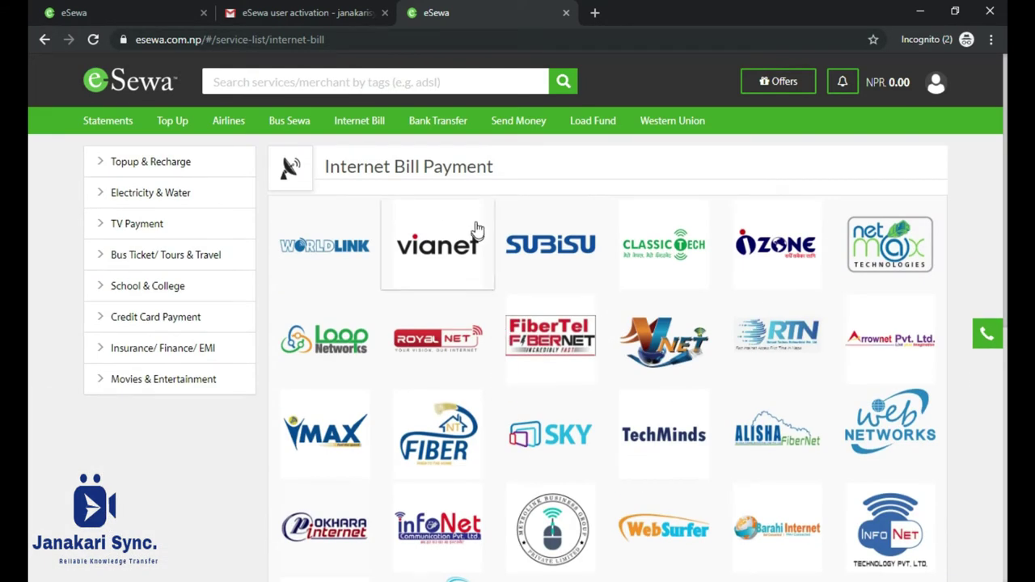
click(448, 234)
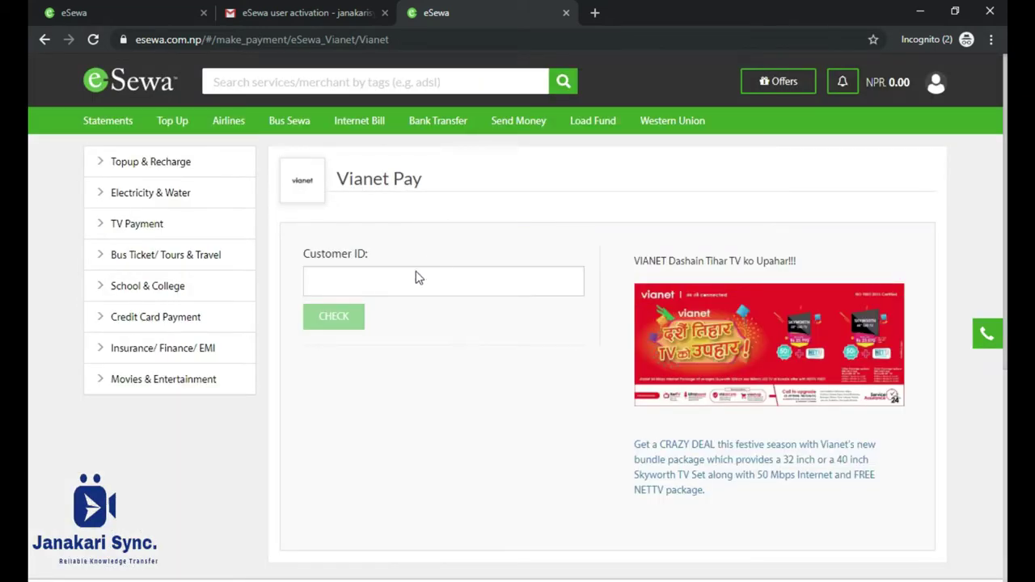
click(379, 282)
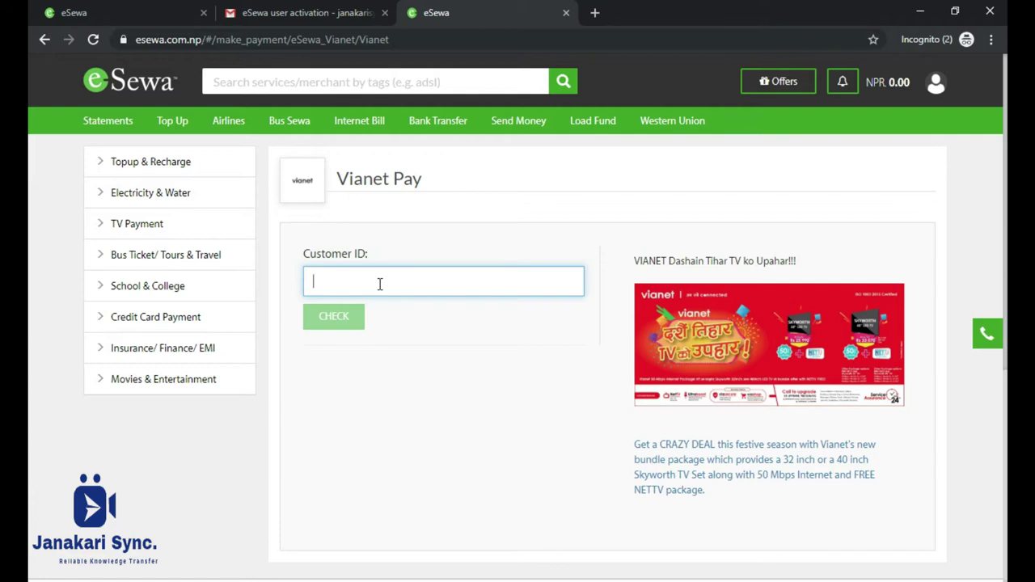
Check a Vianet customer ID and get the 'You have no pending bills right now' notice.
text(12325)
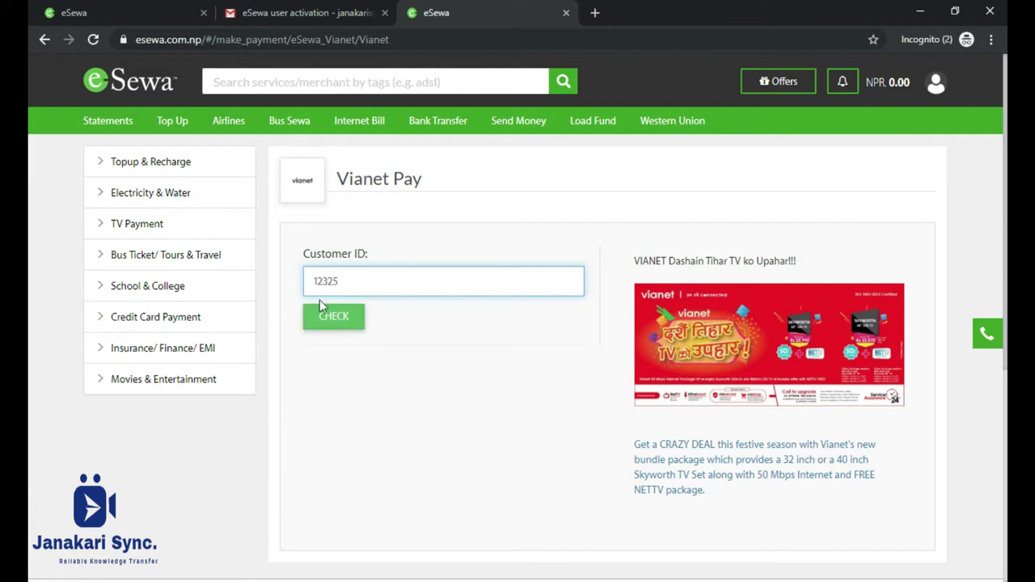
click(334, 317)
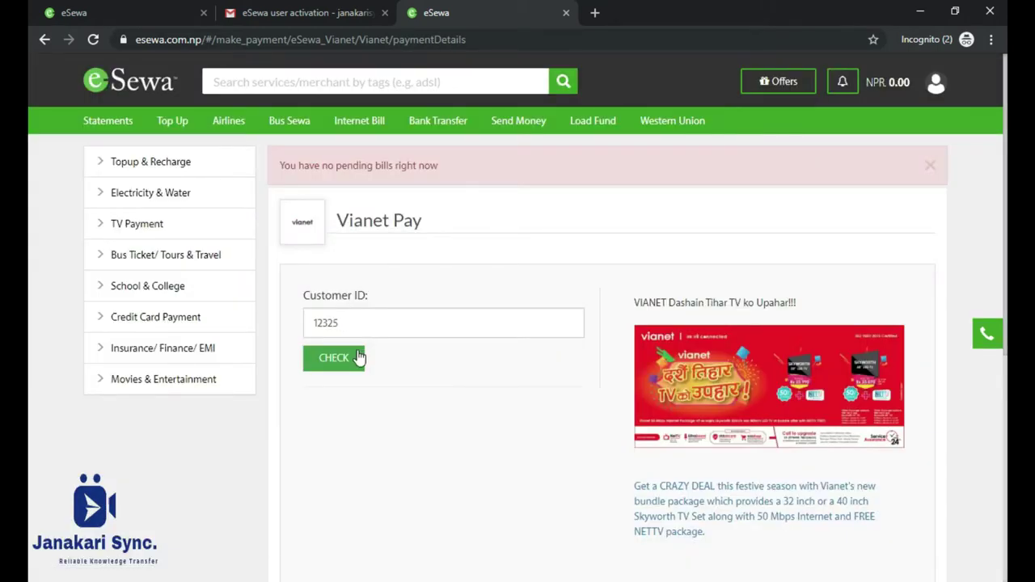
triple_click(362, 165)
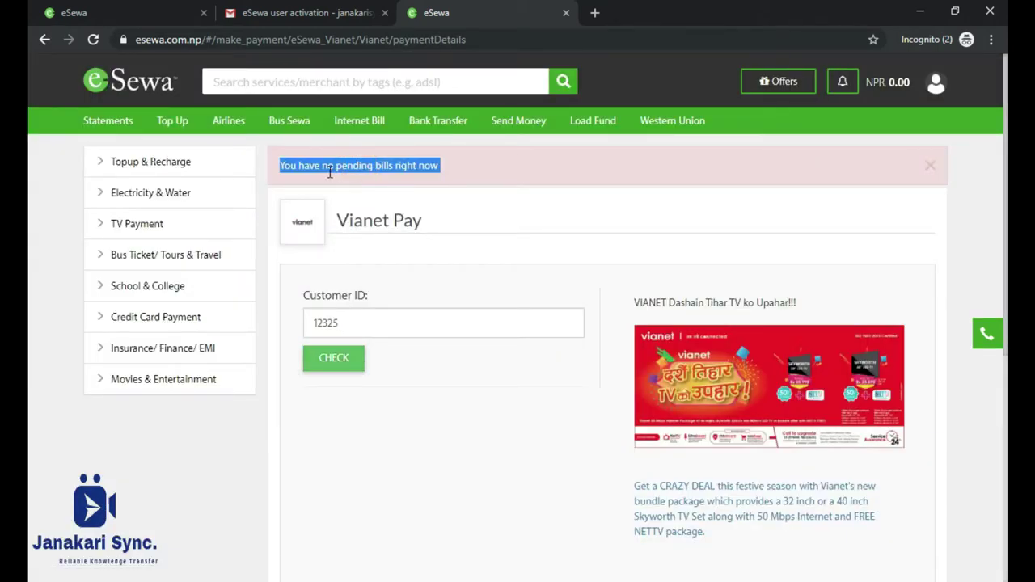
click(302, 167)
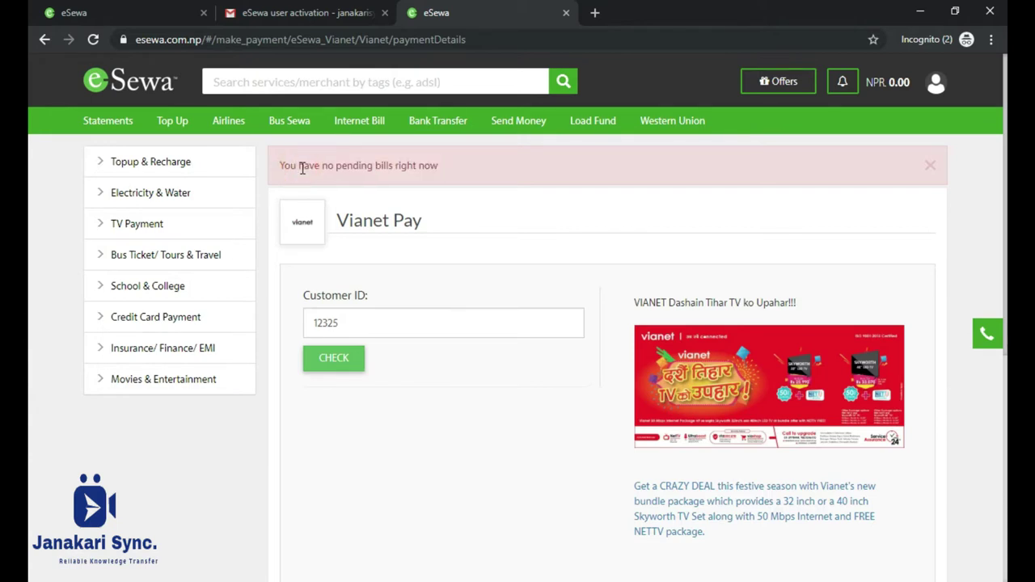
triple_click(302, 168)
click(322, 166)
triple_click(322, 167)
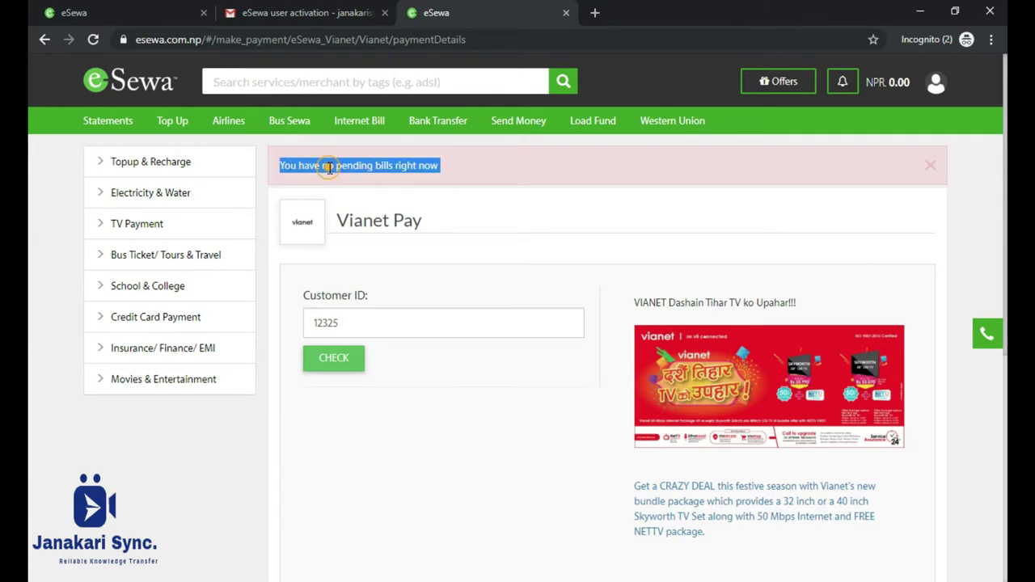
Retry with a different customer ID, again find no pending bills, and return to the provider list.
click(365, 321)
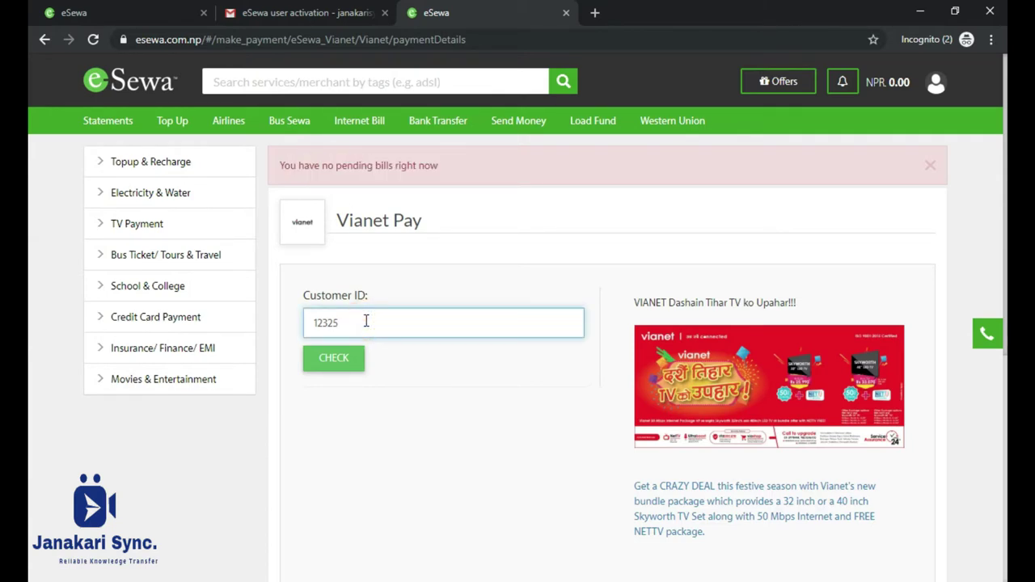
text(6)
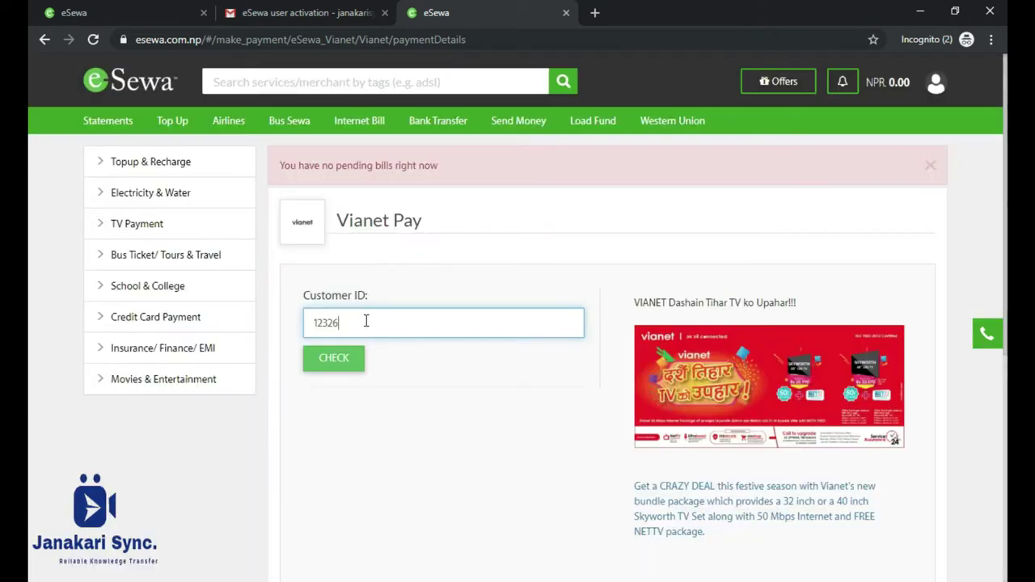
click(365, 321)
double_click(365, 321)
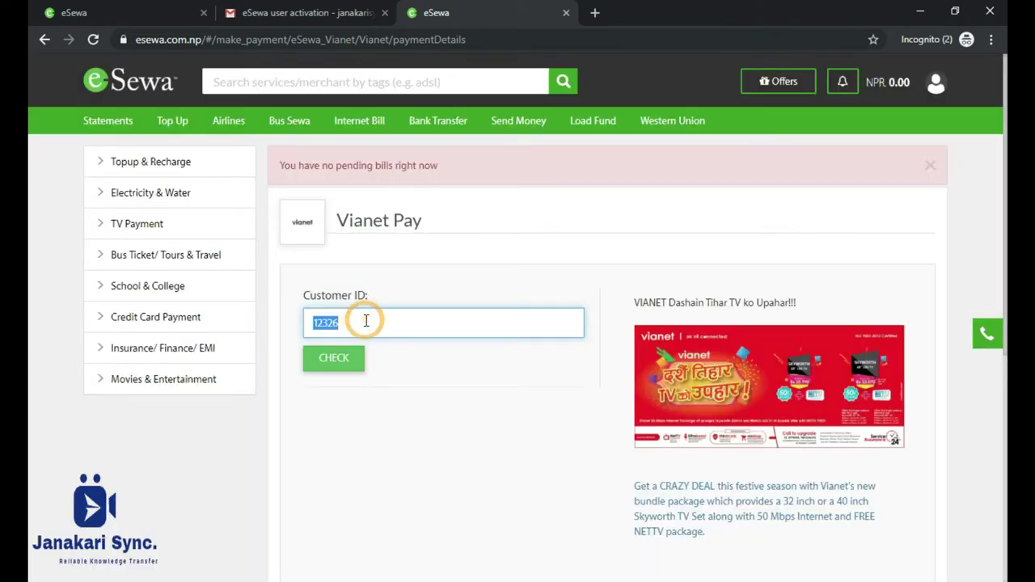
key(Right)
key(BackSpace)
key(BackSpace)
text(12)
click(333, 357)
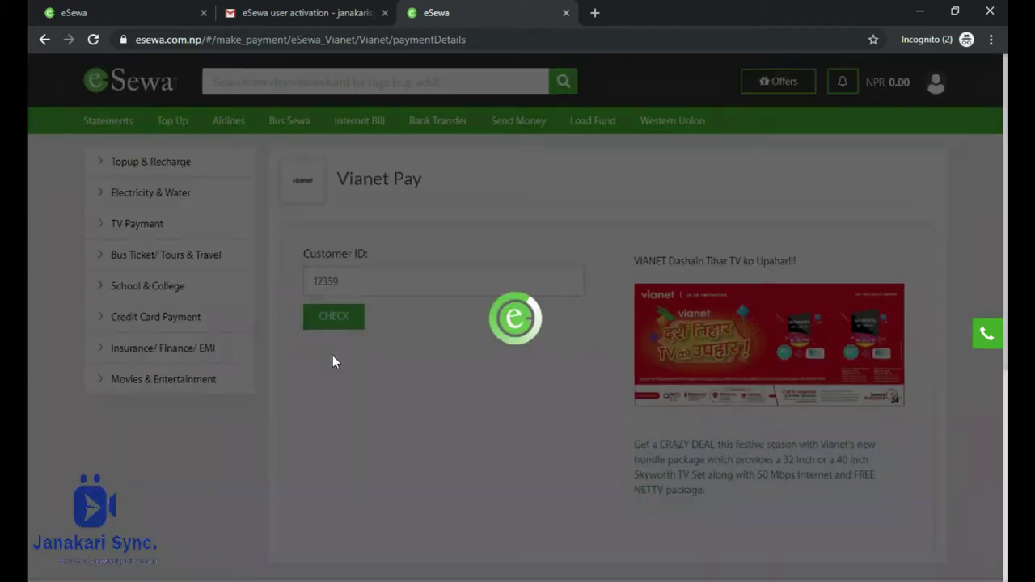
triple_click(388, 165)
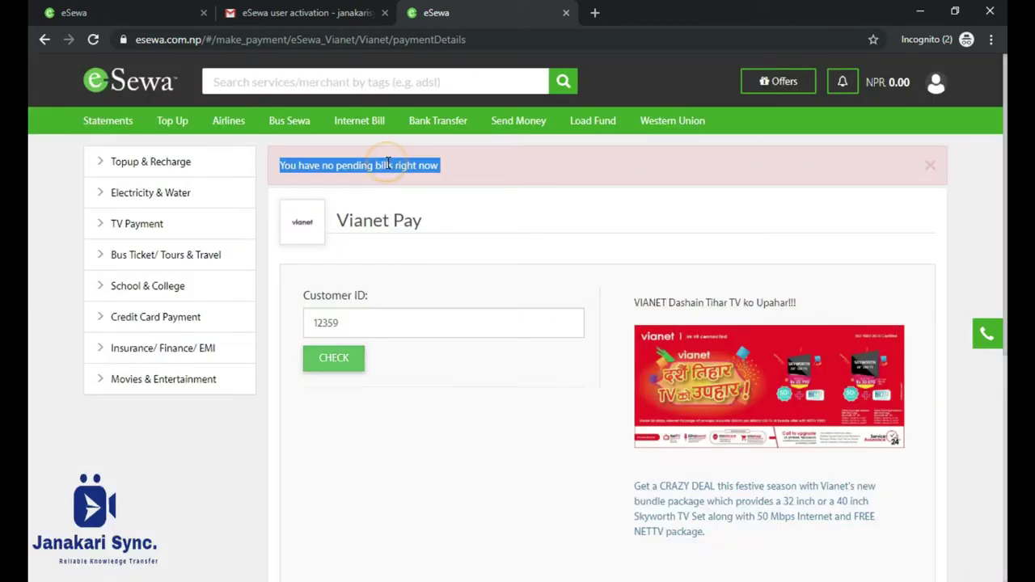
click(361, 120)
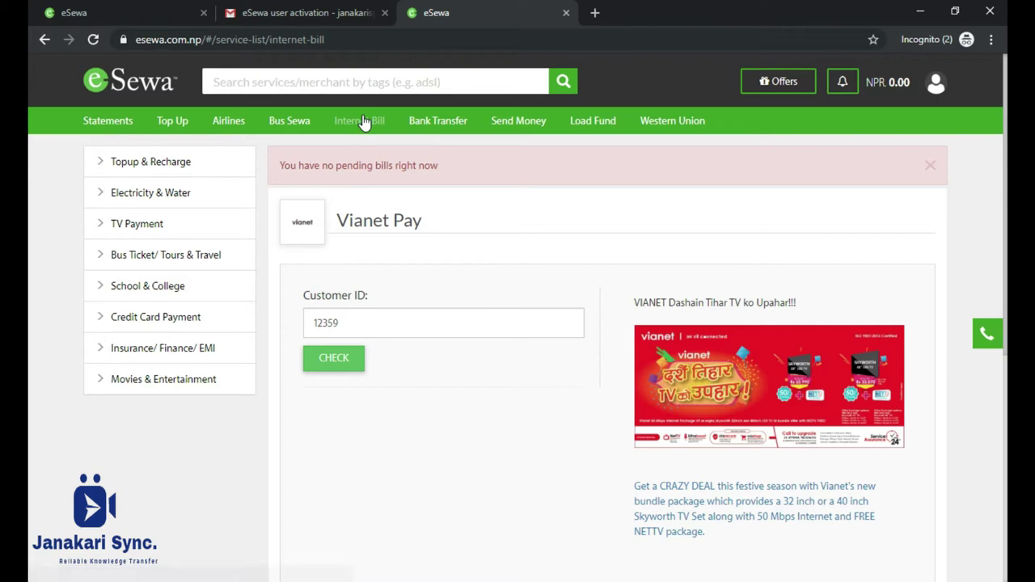